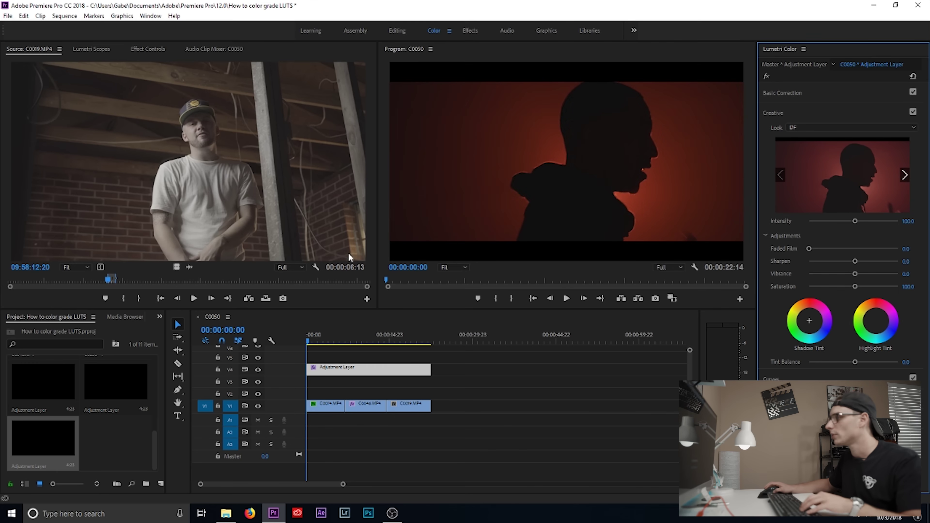
# - Split the adjustment layer into three pieces at the two cuts between the video clips below it
pyautogui.press('c')
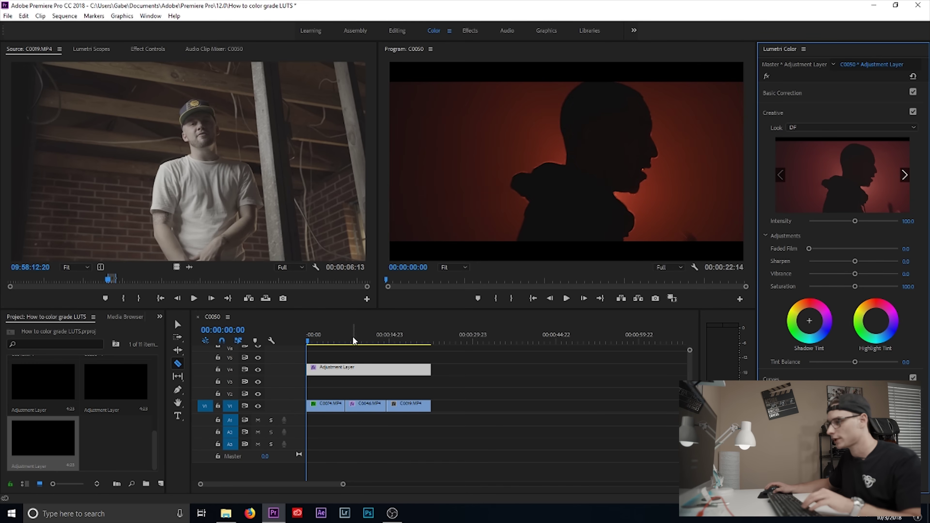
pyautogui.click(345, 370)
pyautogui.click(386, 369)
pyautogui.press('v')
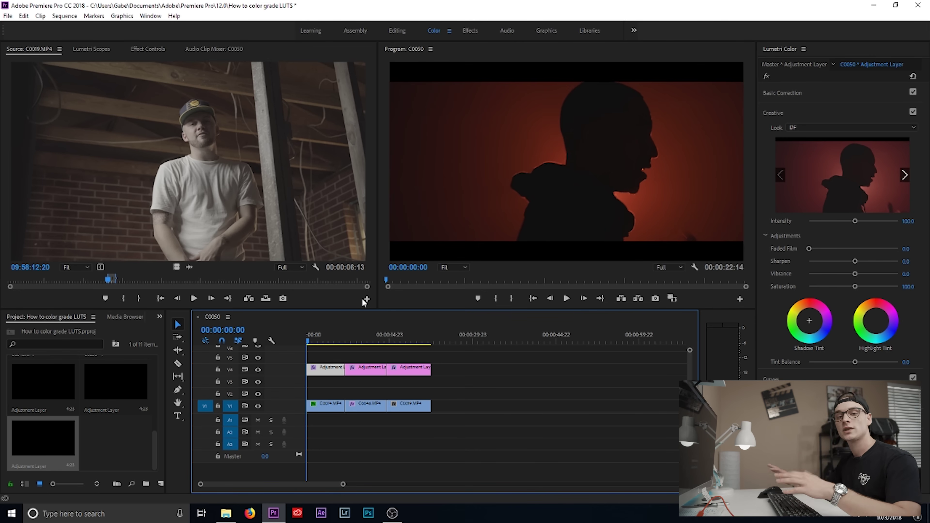
pyautogui.hotkey('ctrl', 's')
# - With the playhead about 3 seconds in, deepen the first adjustment layer's shadows by moving the RGB curve's black point slightly inward
pyautogui.click(322, 340)
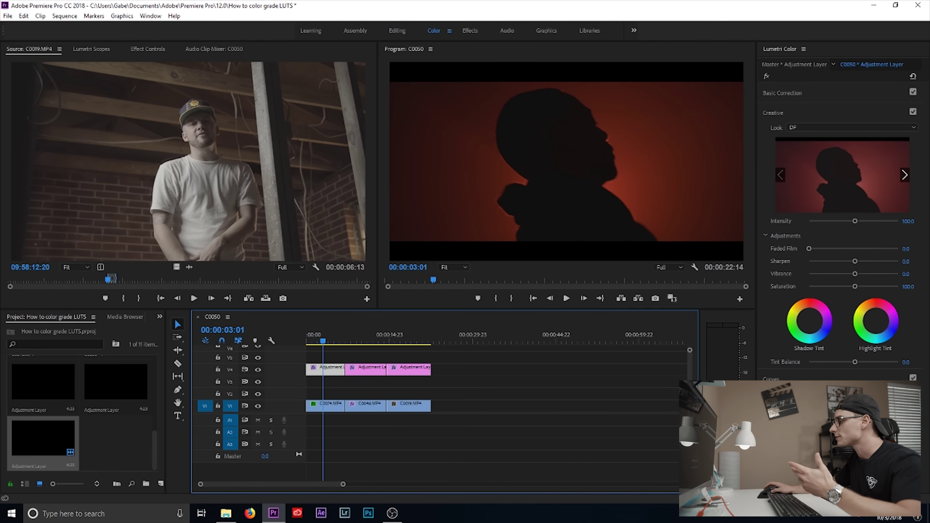
pyautogui.click(770, 378)
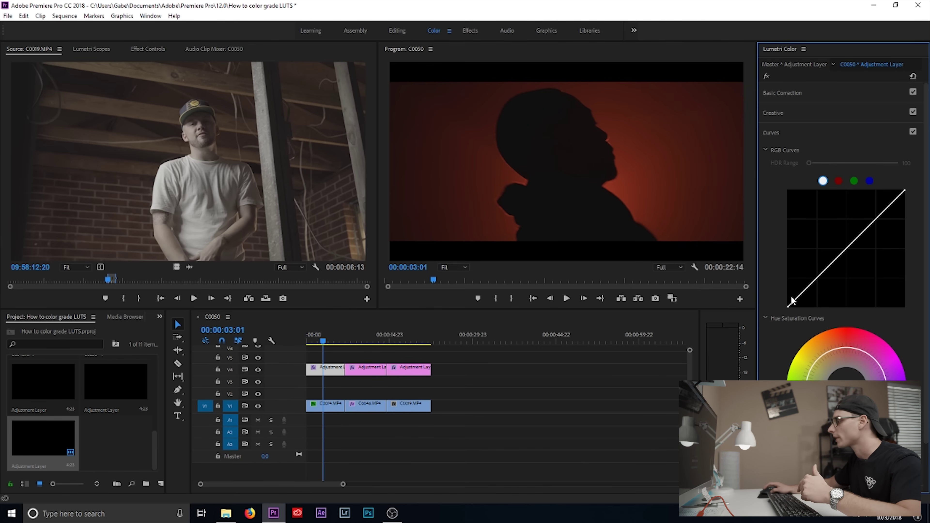
pyautogui.moveTo(788, 308); pyautogui.dragTo(796, 313)
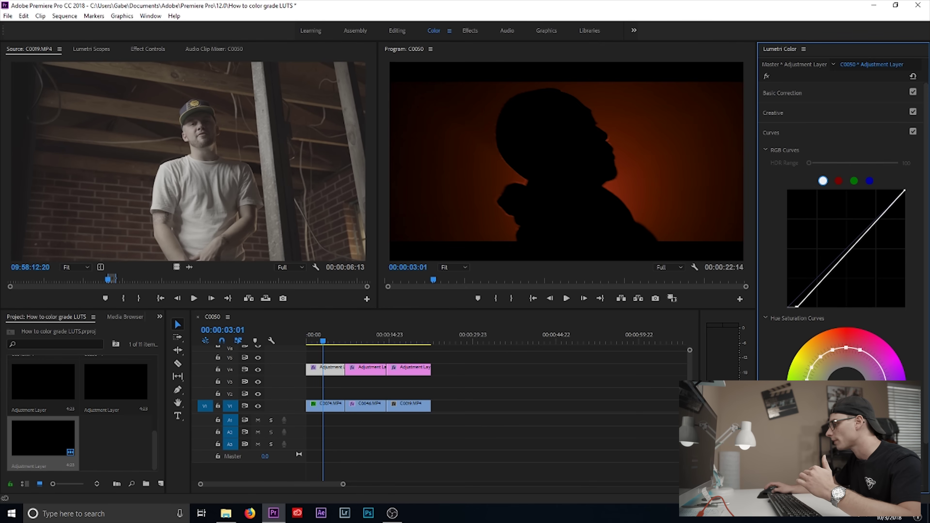
# - Boost the saturation of the reds in the Hue Saturation curve and play back the first clip to check it
pyautogui.moveTo(847, 346); pyautogui.dragTo(842, 334)
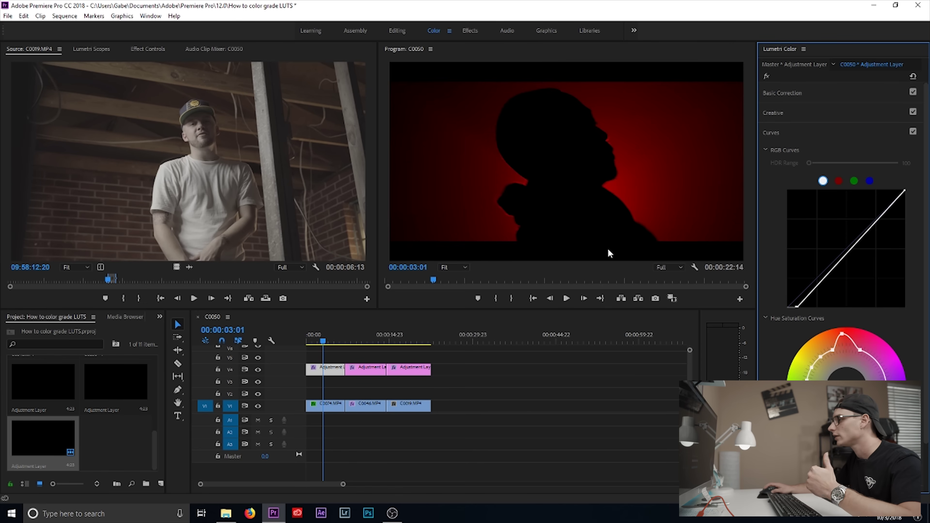
pyautogui.click(314, 340)
pyautogui.press('space')
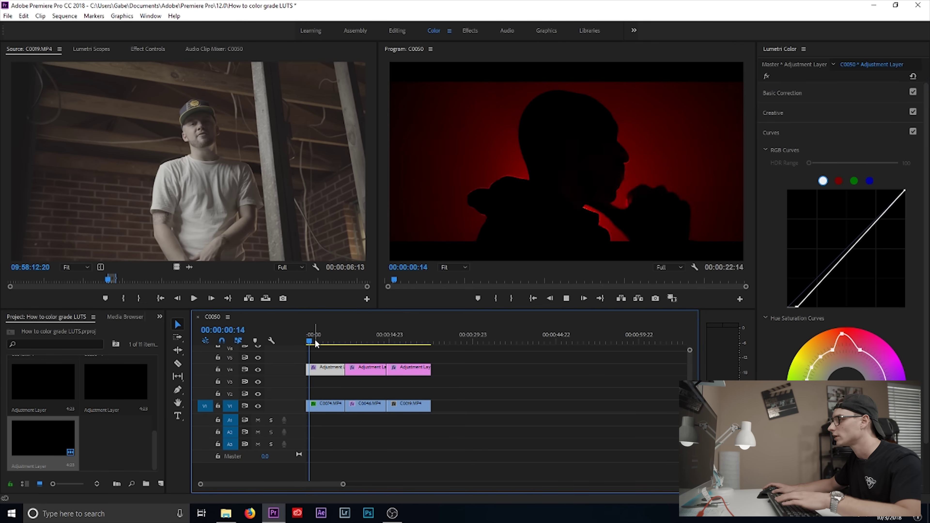
pyautogui.press('space')
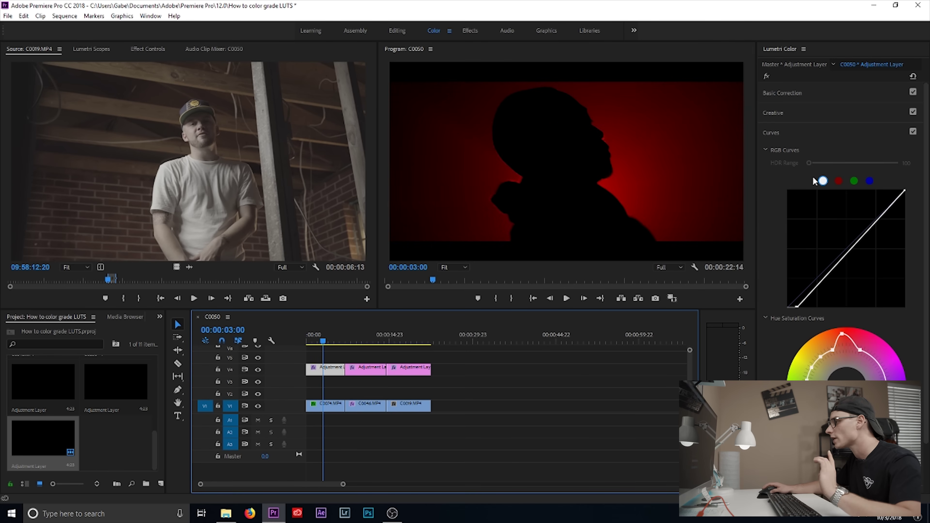
# - Raise the red channel curve near the highlights, move its black point slightly inward, and preview the first clip
pyautogui.click(839, 181)
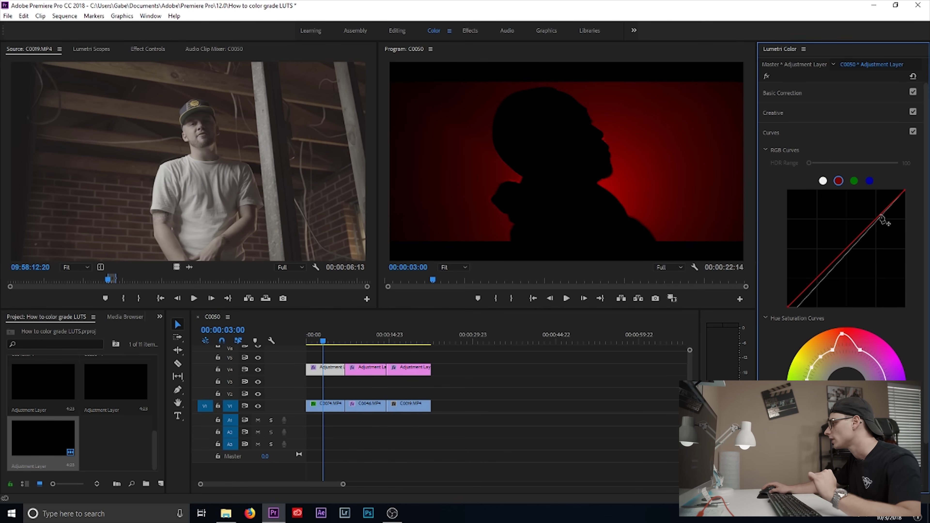
pyautogui.moveTo(890, 205); pyautogui.dragTo(894, 203)
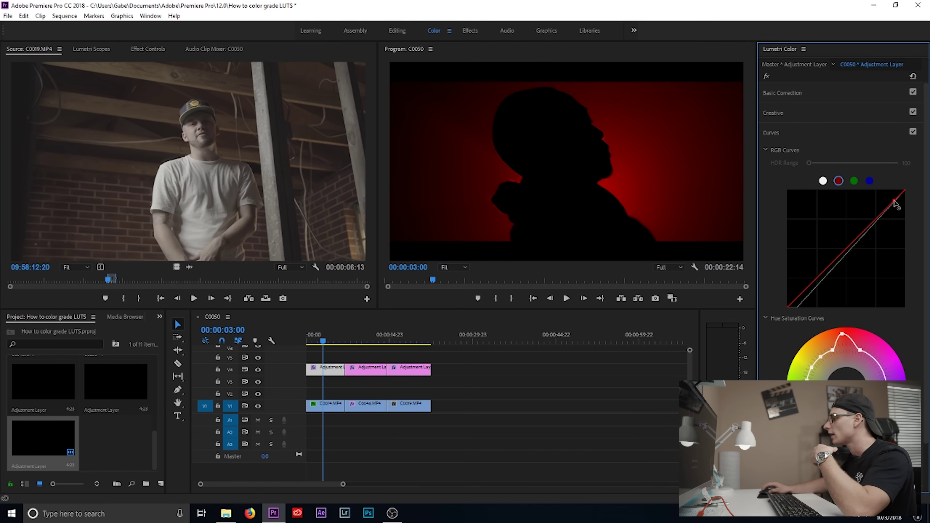
pyautogui.moveTo(893, 200); pyautogui.dragTo(892, 197)
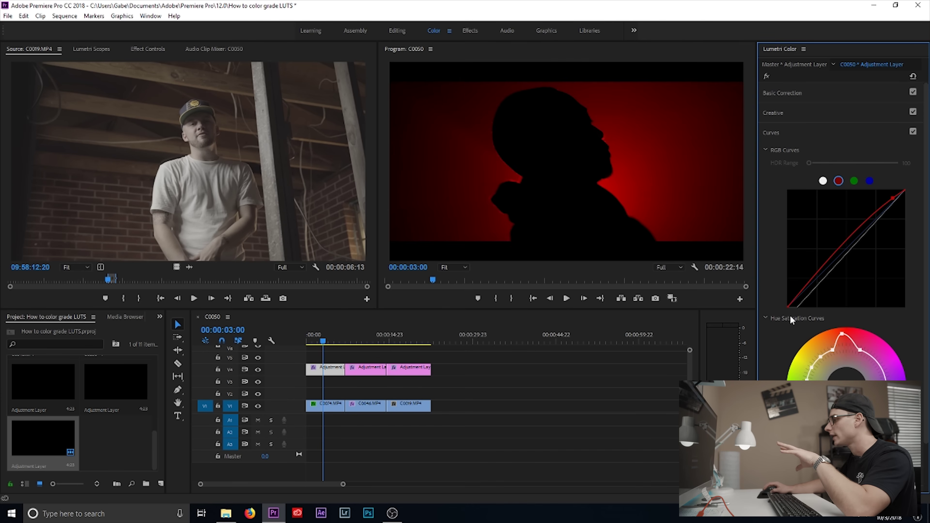
pyautogui.moveTo(788, 309); pyautogui.dragTo(789, 306)
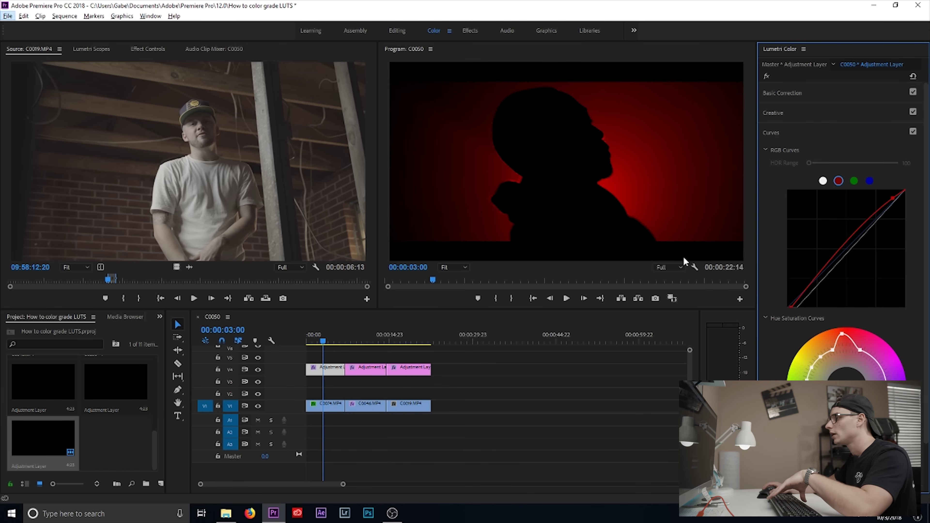
pyautogui.click(566, 299)
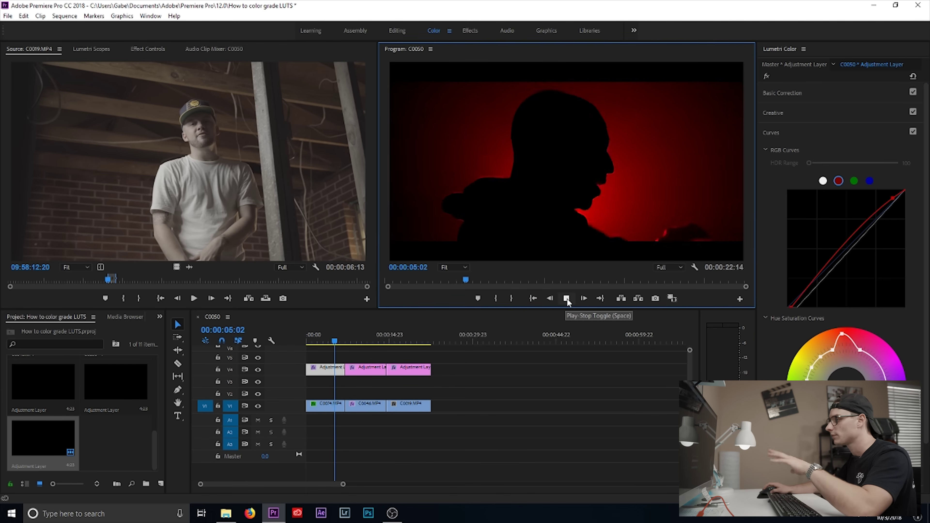
pyautogui.click(566, 298)
# - Set the Basic Correction exposure of the first adjustment layer to 0.3 with the playhead at 00:00:01:14
pyautogui.click(315, 340)
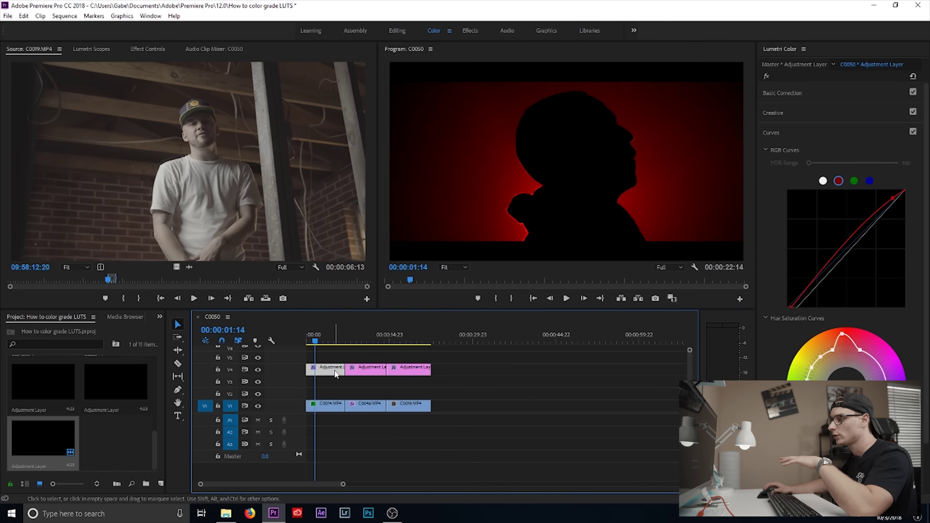
pyautogui.click(816, 96)
pyautogui.moveTo(855, 205); pyautogui.dragTo(856, 204)
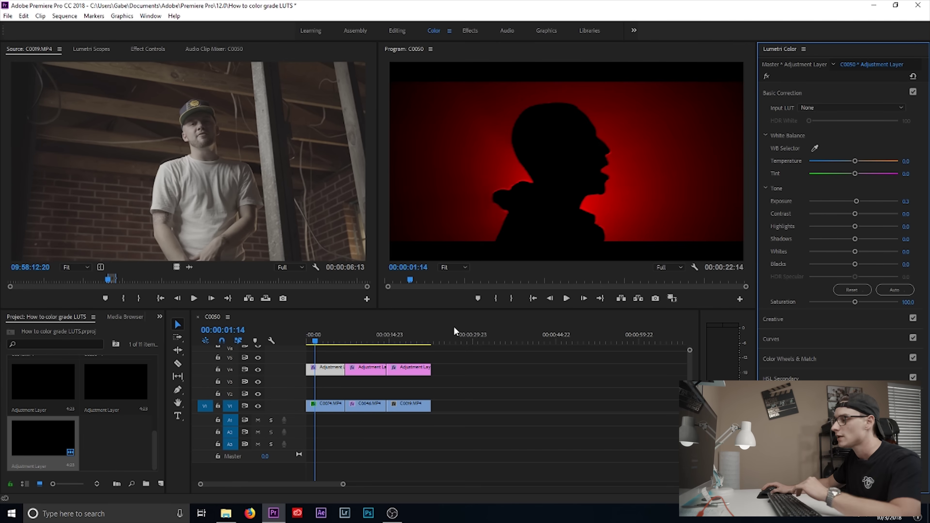
# - Set the middle adjustment layer's Creative saturation to 78.9 and vibrance to 13.5, viewing the middle clip
pyautogui.click(378, 339)
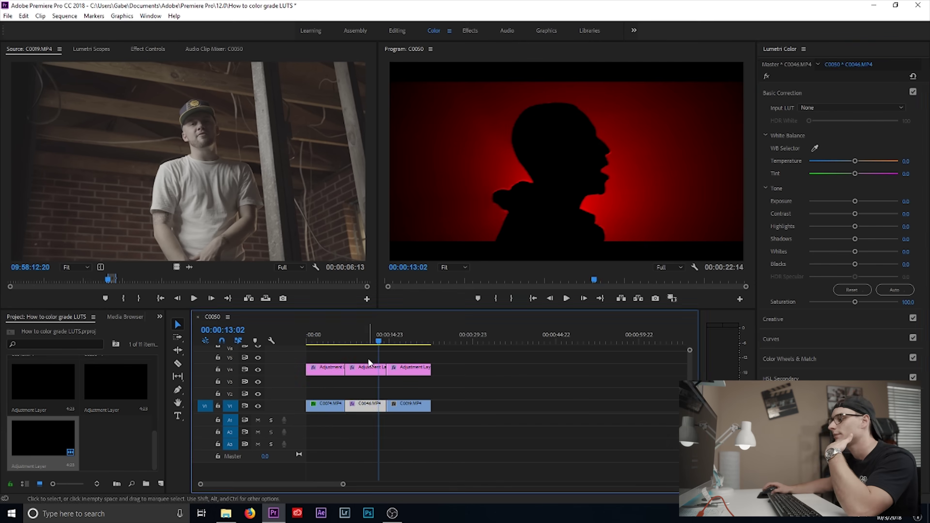
pyautogui.click(364, 341)
pyautogui.click(367, 369)
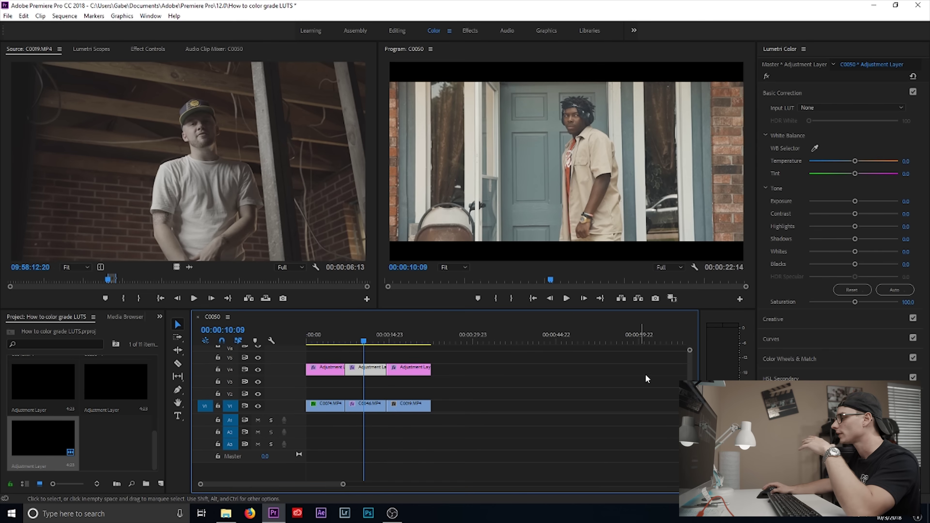
pyautogui.click(776, 341)
pyautogui.click(808, 132)
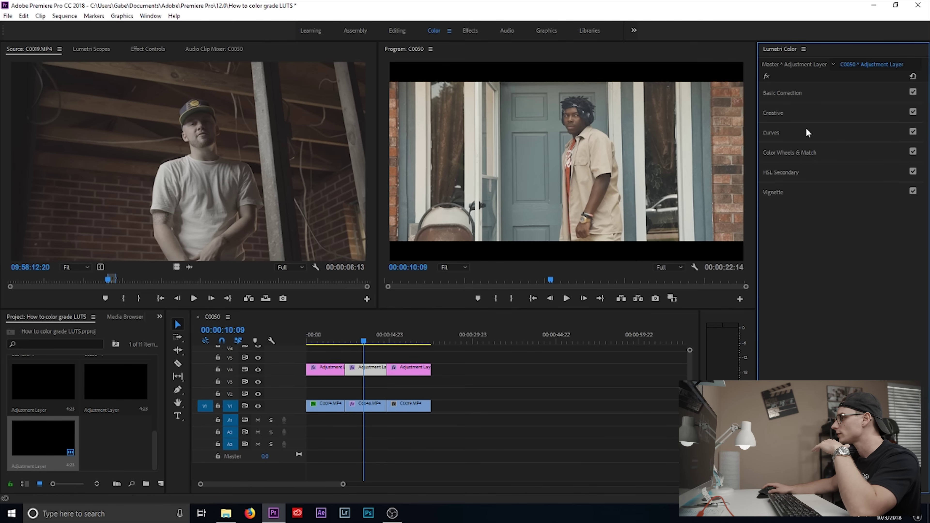
pyautogui.click(809, 118)
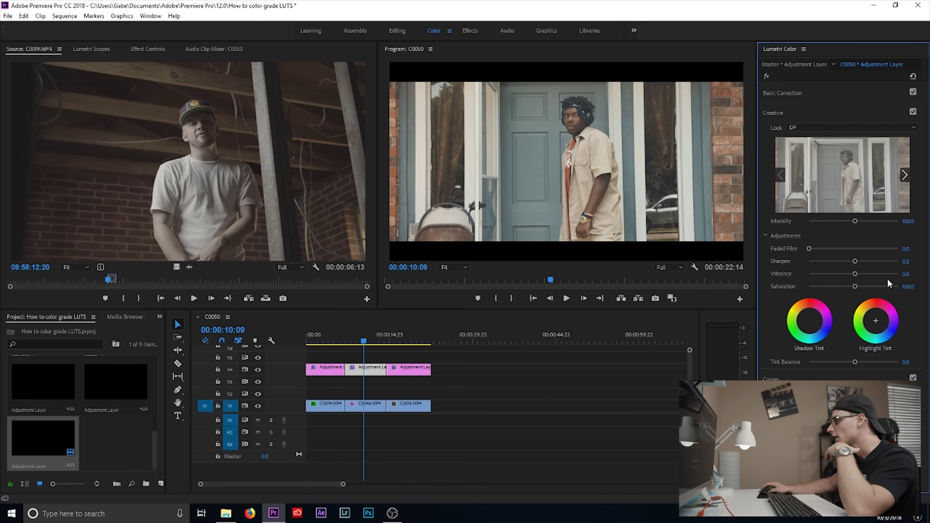
pyautogui.moveTo(855, 286); pyautogui.dragTo(849, 286)
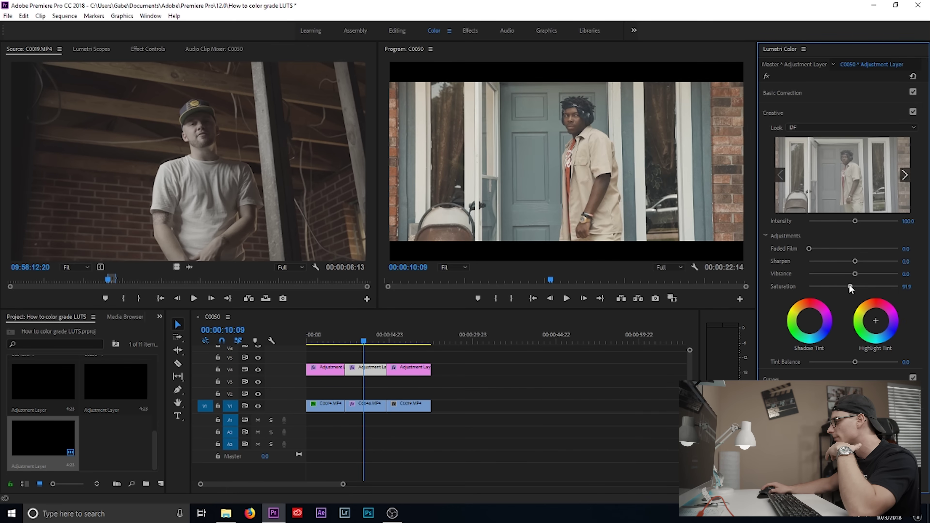
pyautogui.moveTo(847, 287); pyautogui.dragTo(858, 274)
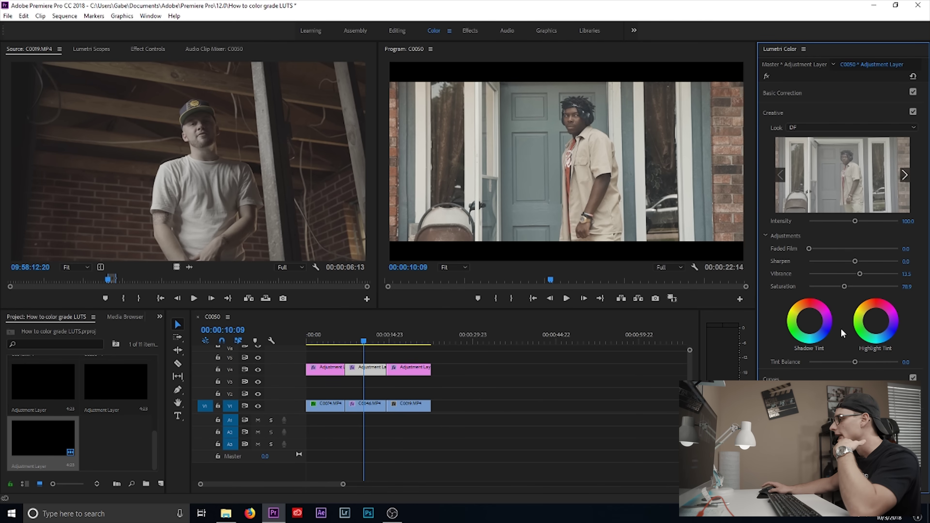
# - Move the middle adjustment layer's RGB curve black point slightly inward and slightly lower the reds in its Hue Saturation curve
pyautogui.click(771, 379)
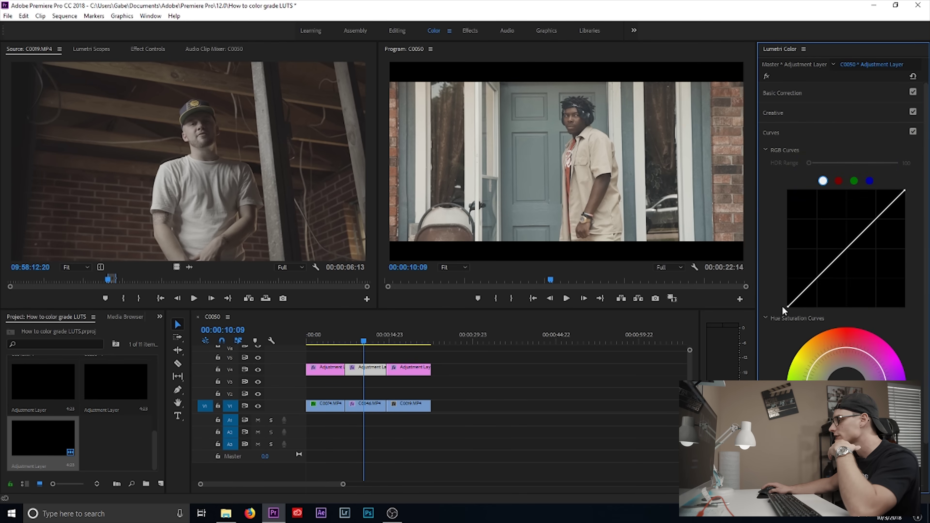
pyautogui.moveTo(787, 305); pyautogui.dragTo(791, 308)
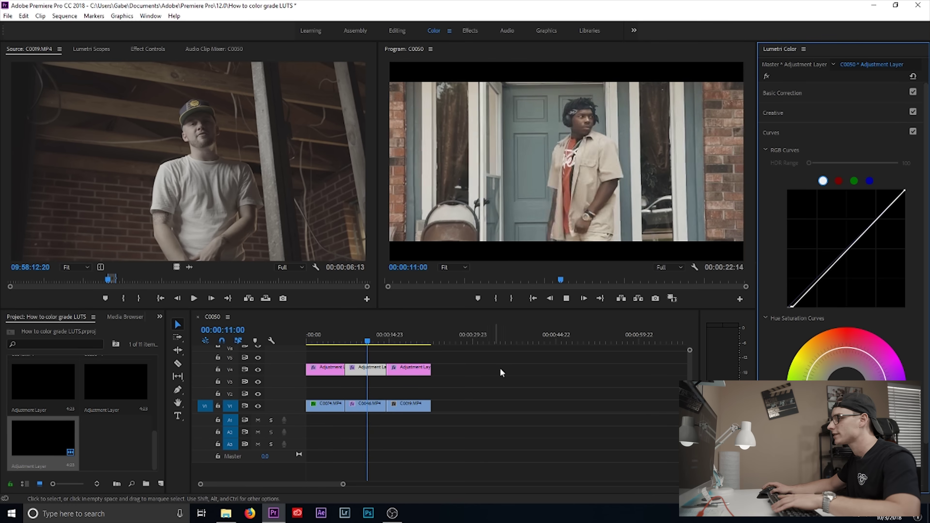
pyautogui.press('space')
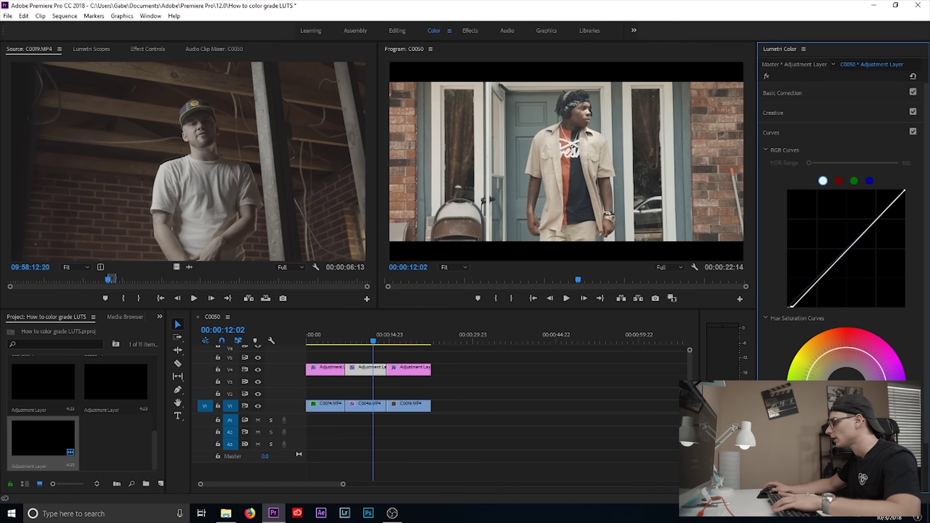
pyautogui.moveTo(845, 347); pyautogui.dragTo(846, 352)
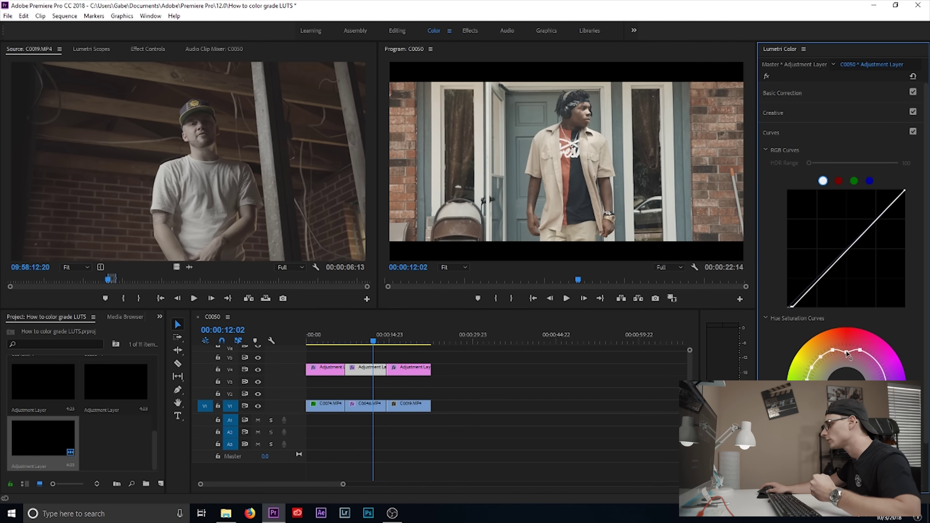
# - Try shifting the highlights' tint and brightness with the Color Wheels, and reset both to neutral
pyautogui.scroll(-1, 888, 357)
pyautogui.scroll(-1, 842, 220)
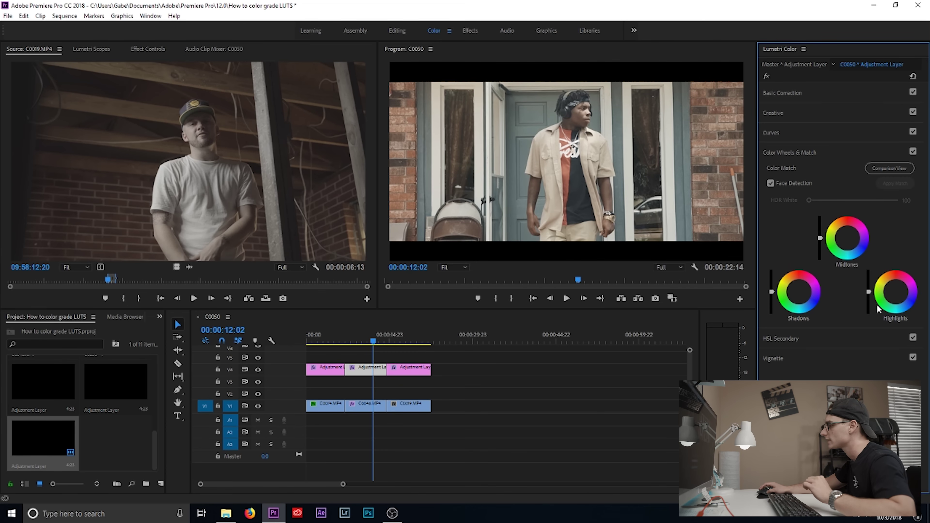
pyautogui.click(895, 292)
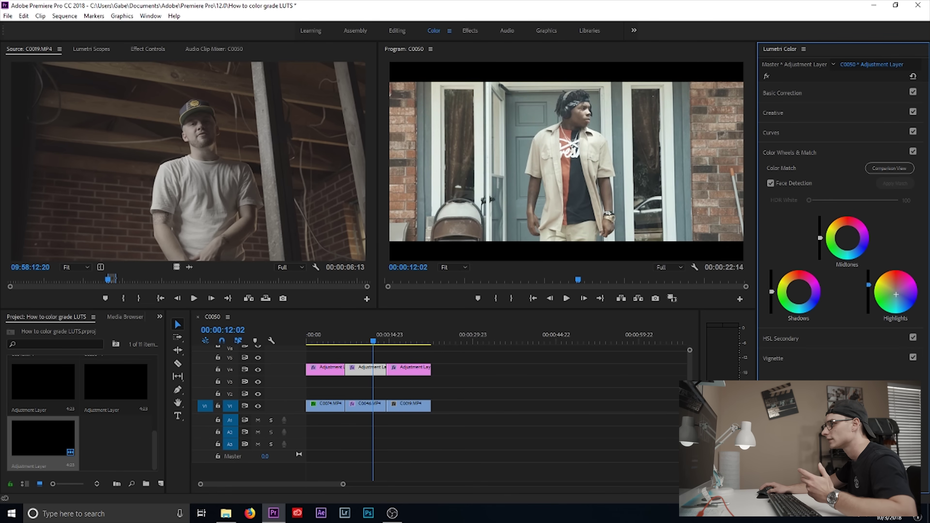
pyautogui.moveTo(868, 284); pyautogui.dragTo(868, 291)
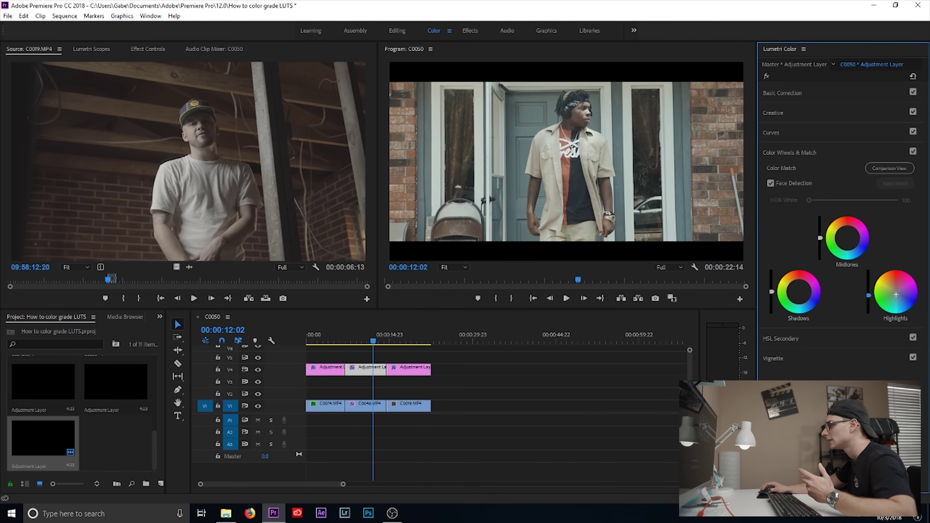
pyautogui.doubleClick(868, 296)
pyautogui.doubleClick(896, 294)
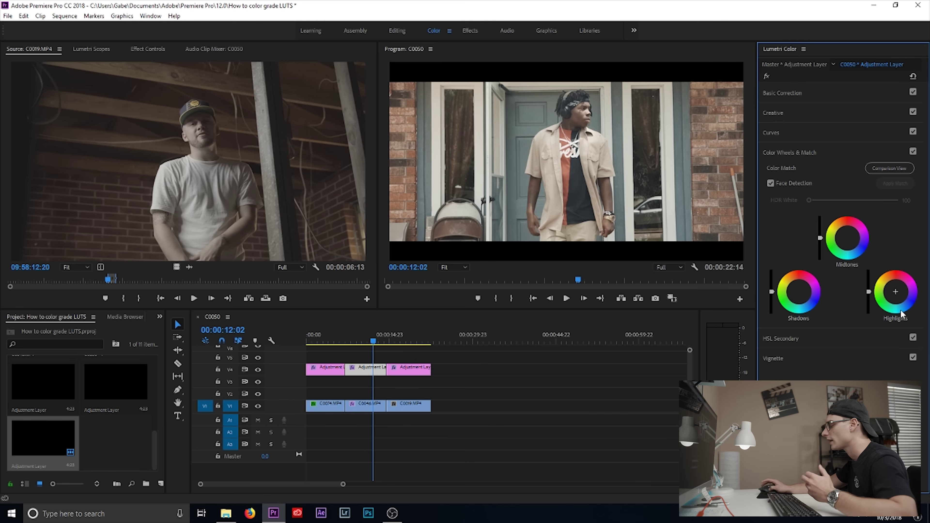
# - Nudge the midtones' tint and slightly lower their brightness with the Color Wheels, and play back the middle clip
pyautogui.click(848, 240)
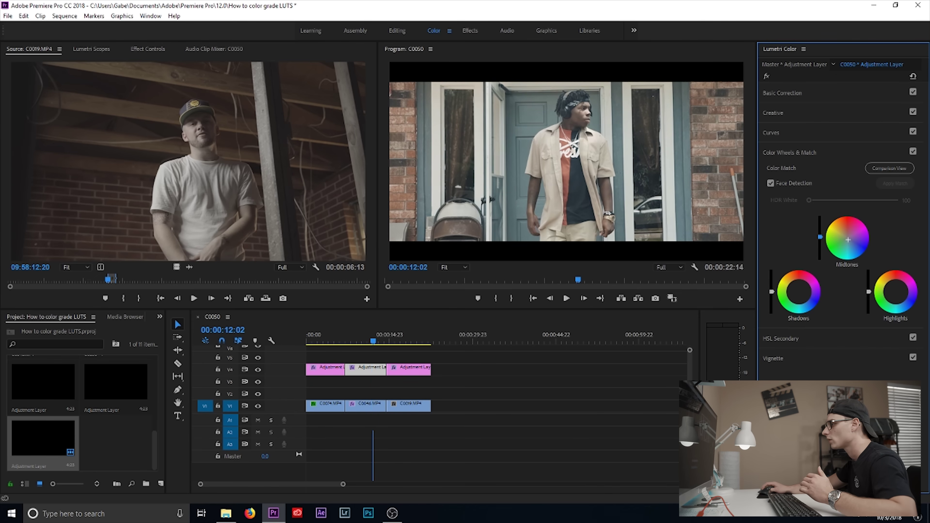
pyautogui.moveTo(819, 233); pyautogui.dragTo(820, 240)
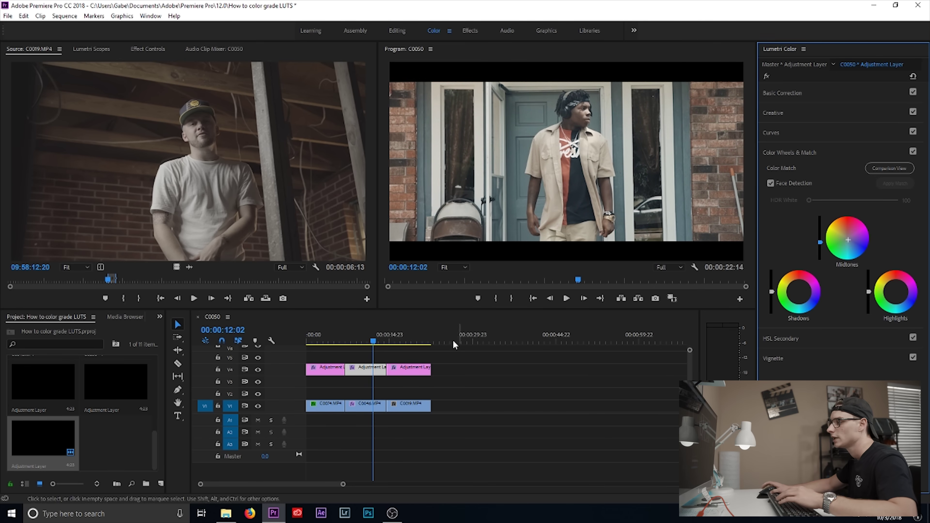
pyautogui.click(353, 344)
pyautogui.press('space')
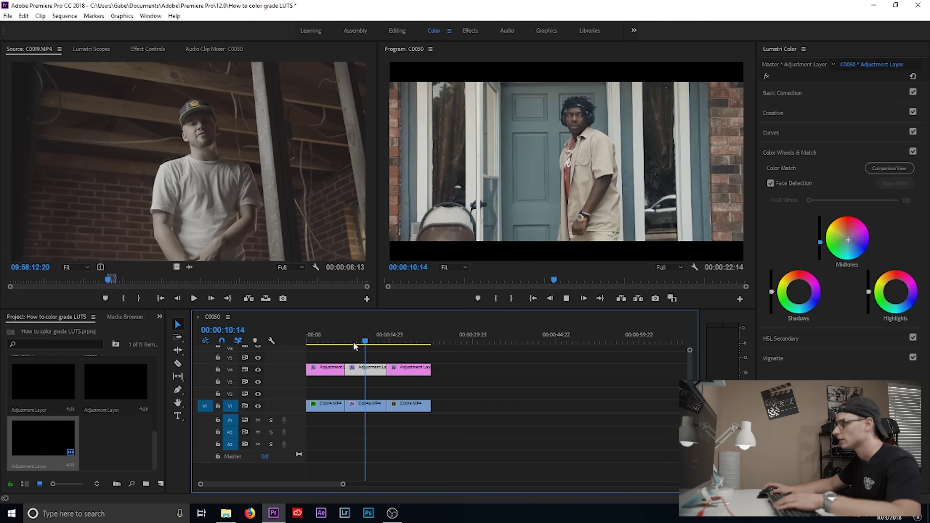
pyautogui.press('space')
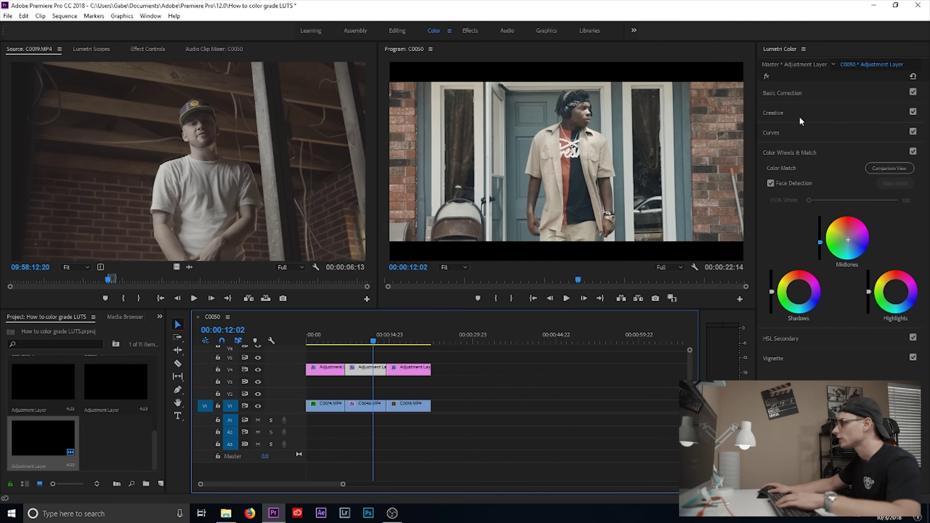
# - Review the middle adjustment layer's Creative and Curves settings and play back the middle clip
pyautogui.click(800, 117)
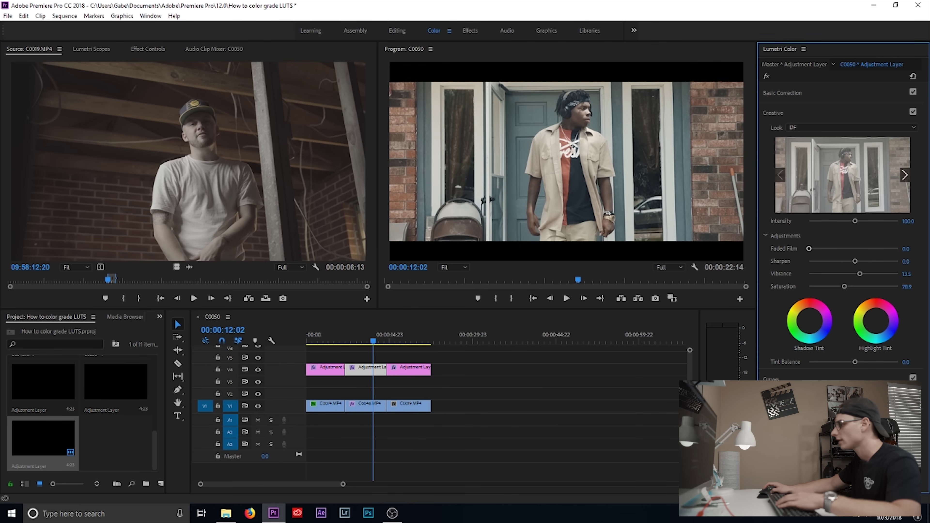
pyautogui.click(771, 379)
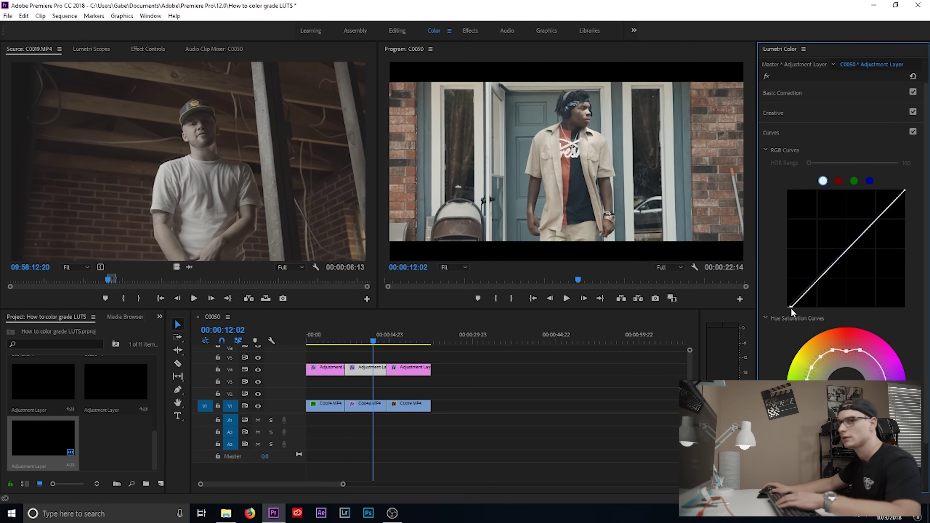
pyautogui.click(352, 342)
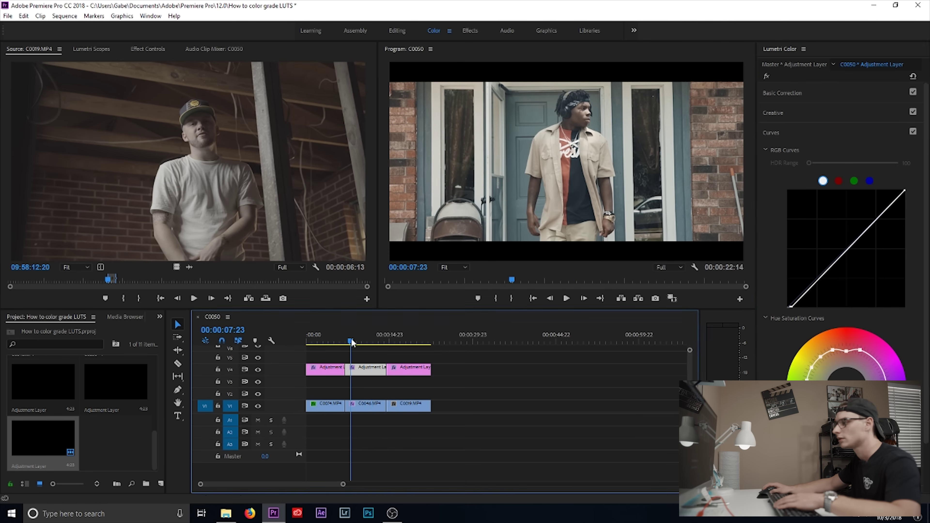
pyautogui.press('space')
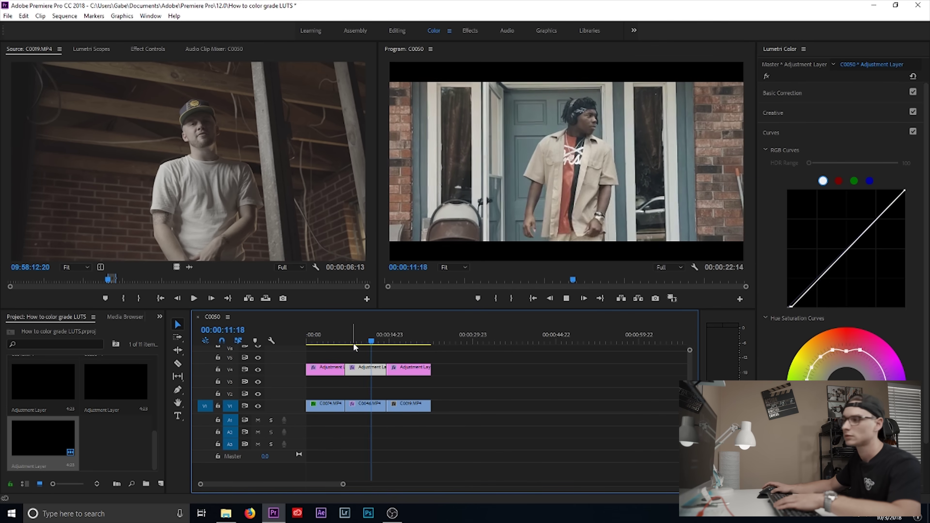
pyautogui.press('space')
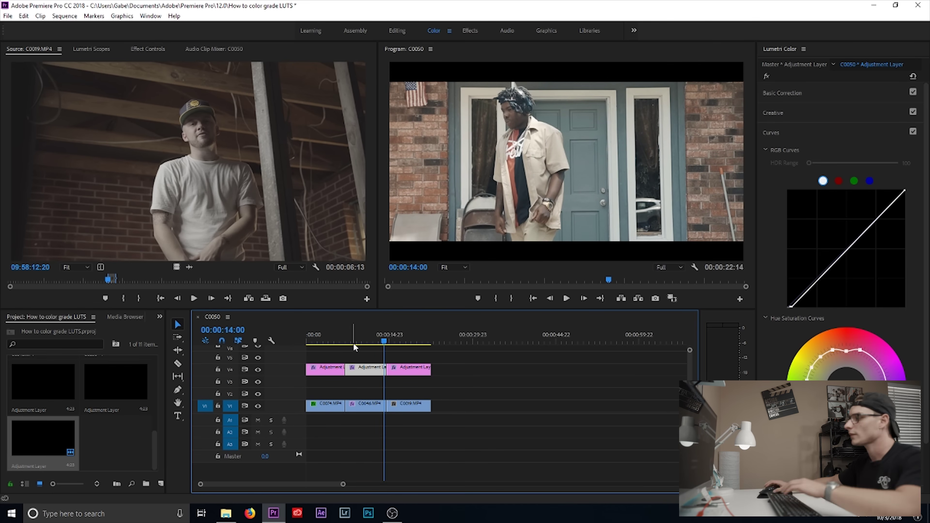
pyautogui.click(355, 341)
pyautogui.press('space')
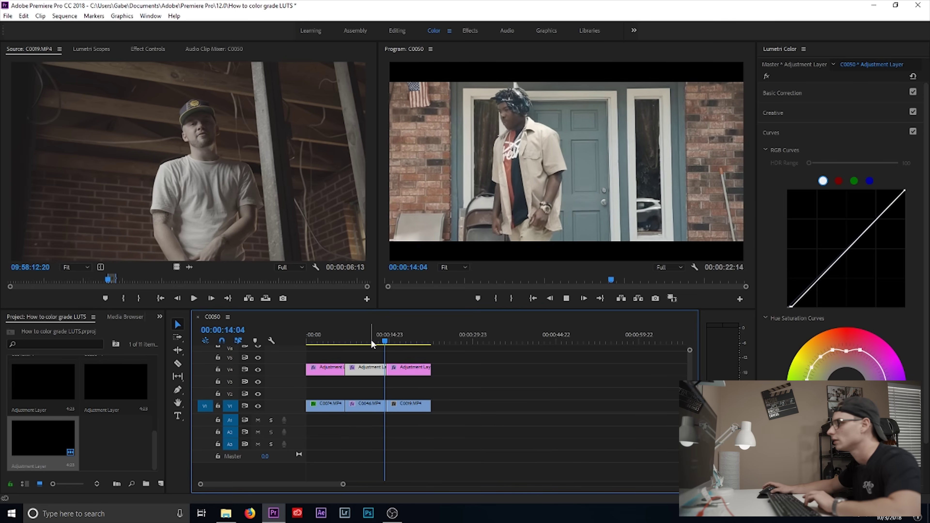
pyautogui.press('space')
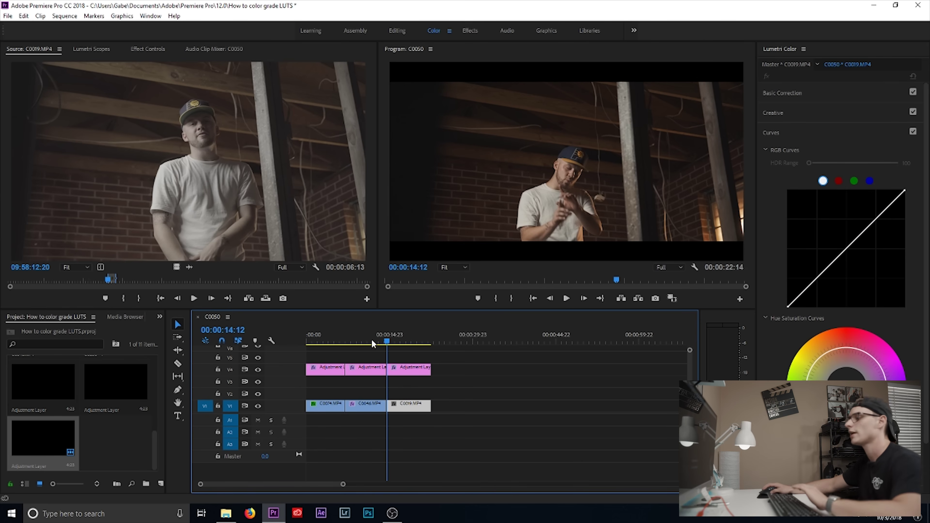
# - Select the adjustment layer above C0019.MP4 and reload the DF look in its Creative settings
pyautogui.click(398, 341)
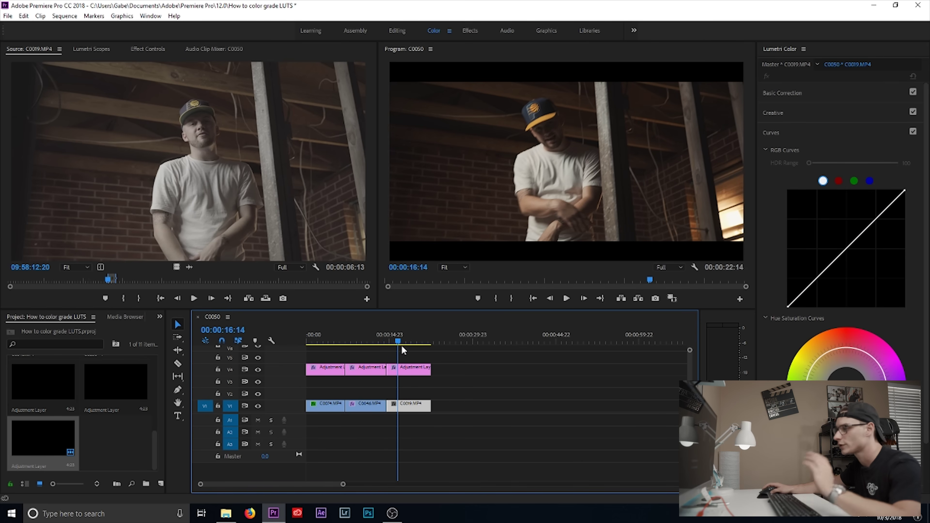
pyautogui.click(408, 366)
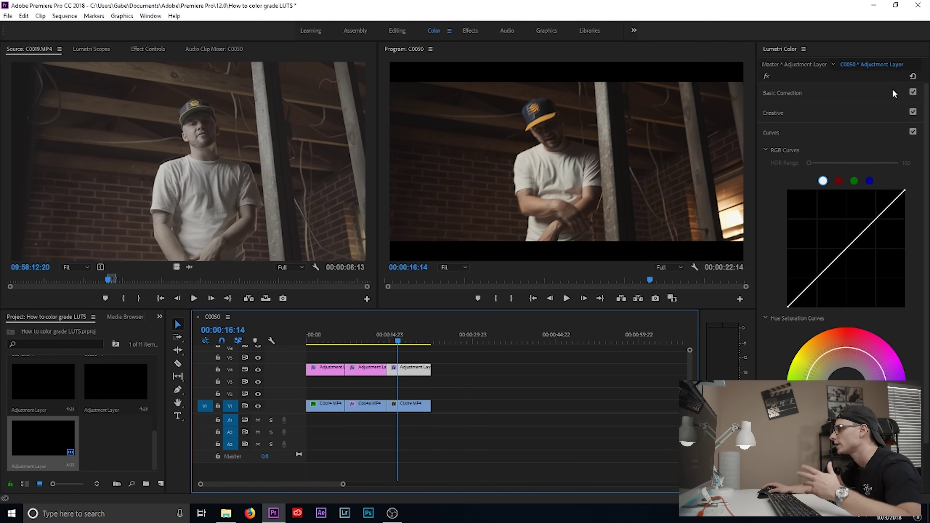
pyautogui.click(859, 105)
pyautogui.click(850, 125)
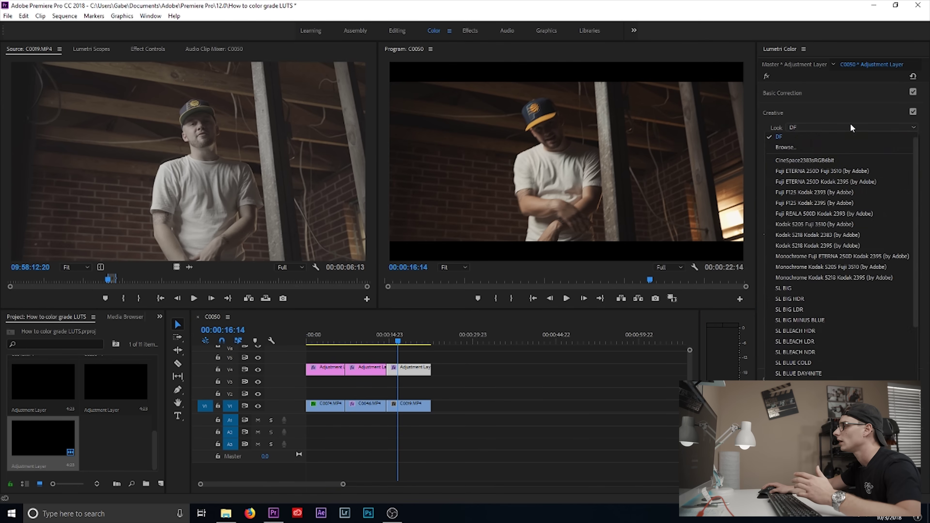
pyautogui.click(842, 147)
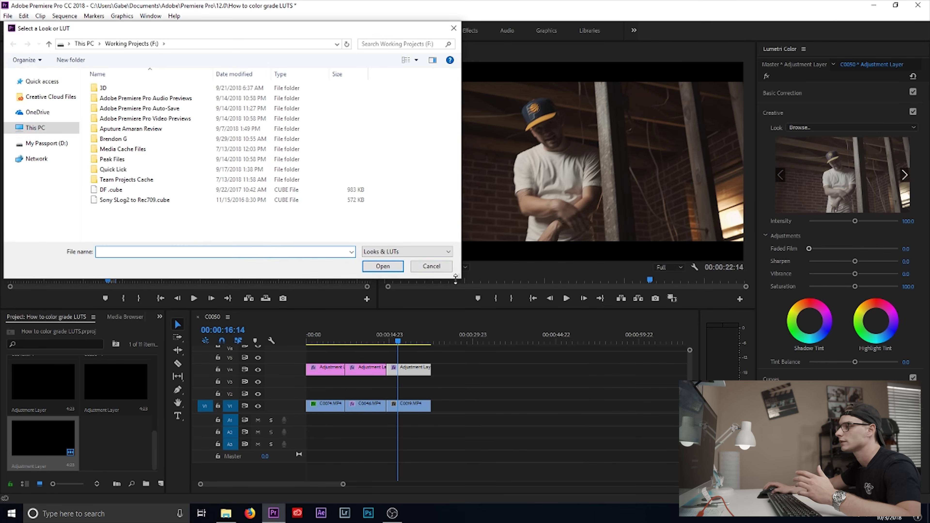
pyautogui.click(439, 266)
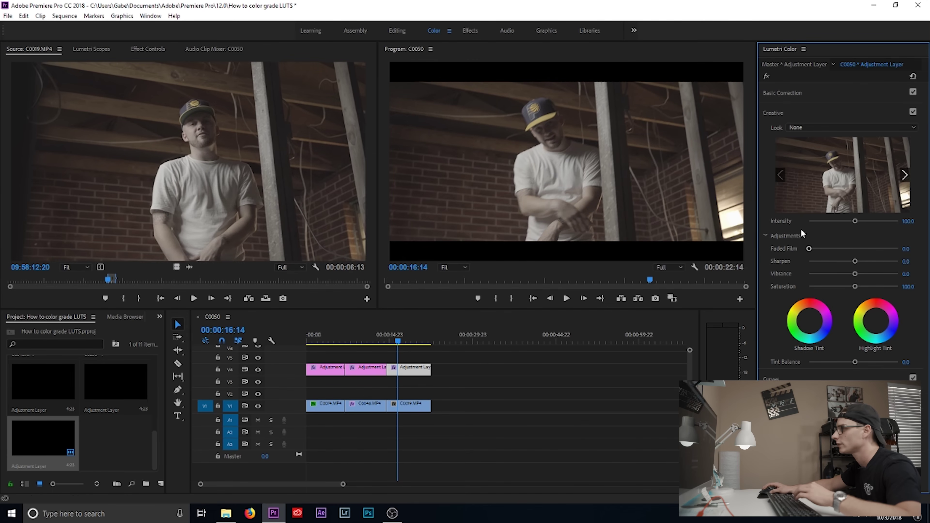
pyautogui.click(817, 128)
pyautogui.click(808, 148)
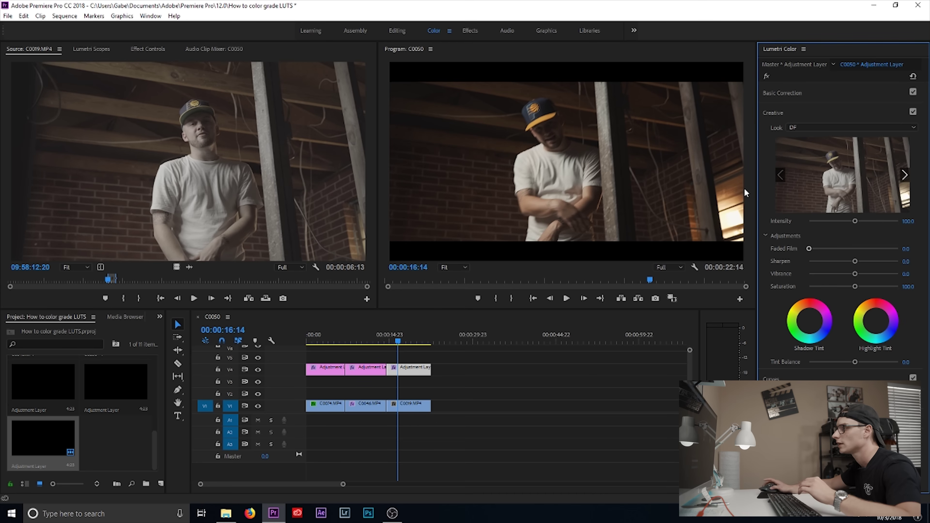
# - Set the third adjustment layer's exposure to 0.4, its Creative saturation to 81.1 and its vibrance to 12.4
pyautogui.moveTo(398, 345); pyautogui.dragTo(409, 345)
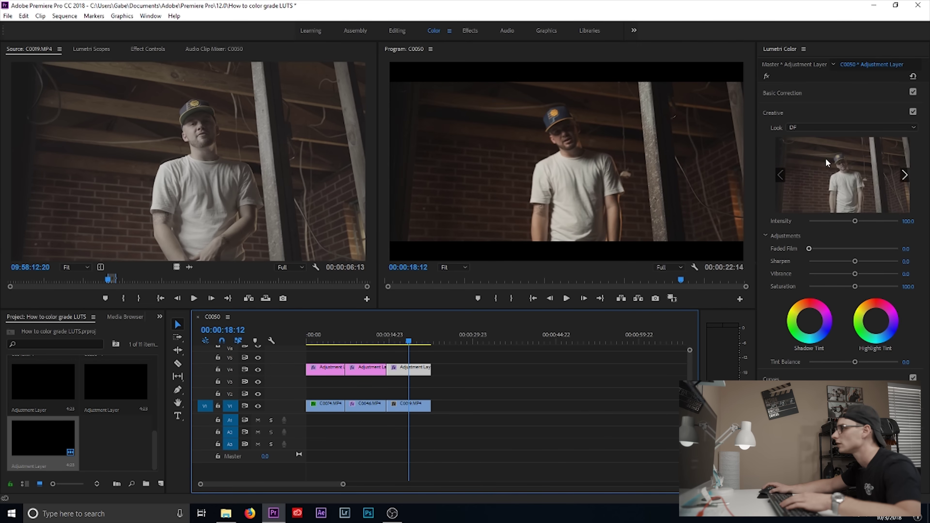
pyautogui.click(822, 98)
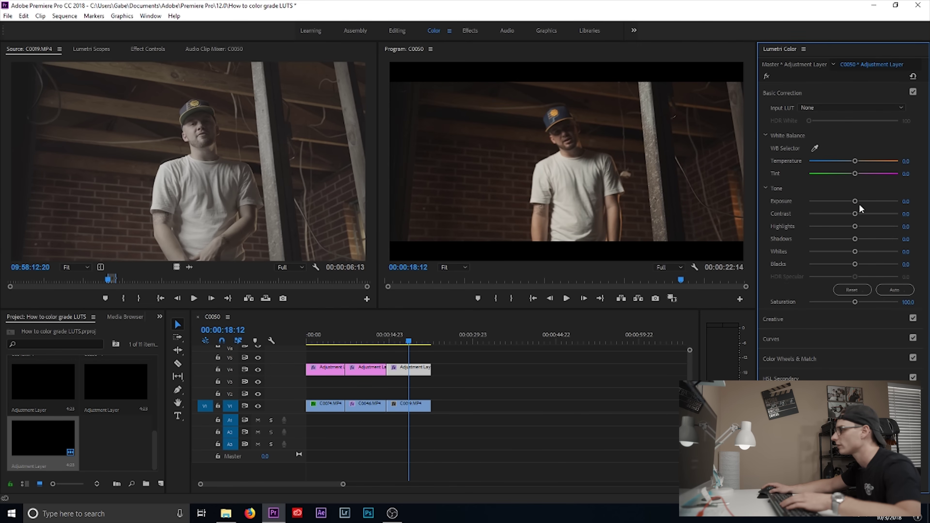
pyautogui.moveTo(856, 203); pyautogui.dragTo(858, 204)
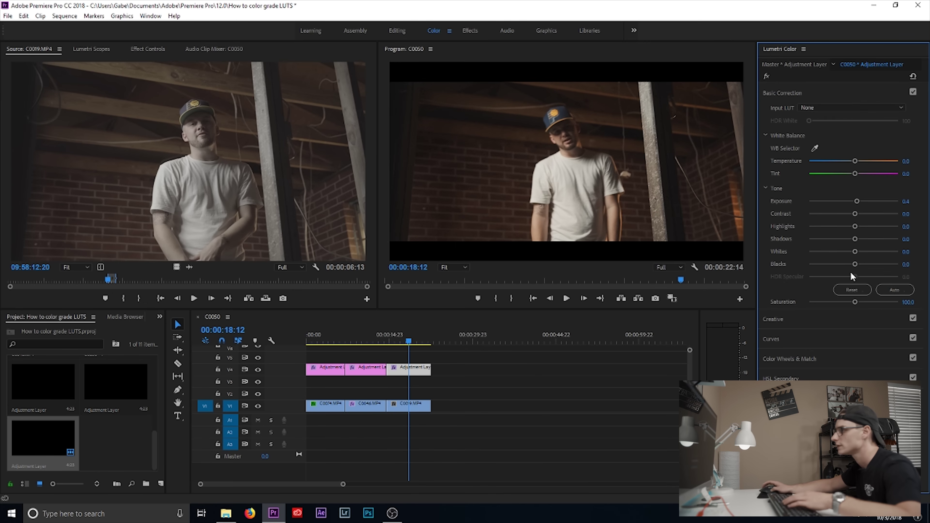
pyautogui.click(832, 323)
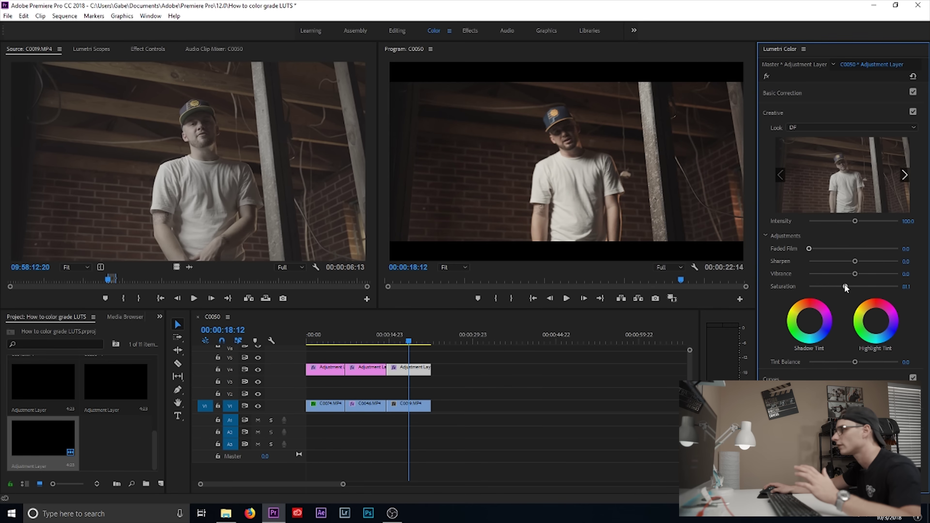
pyautogui.moveTo(857, 274); pyautogui.dragTo(859, 275)
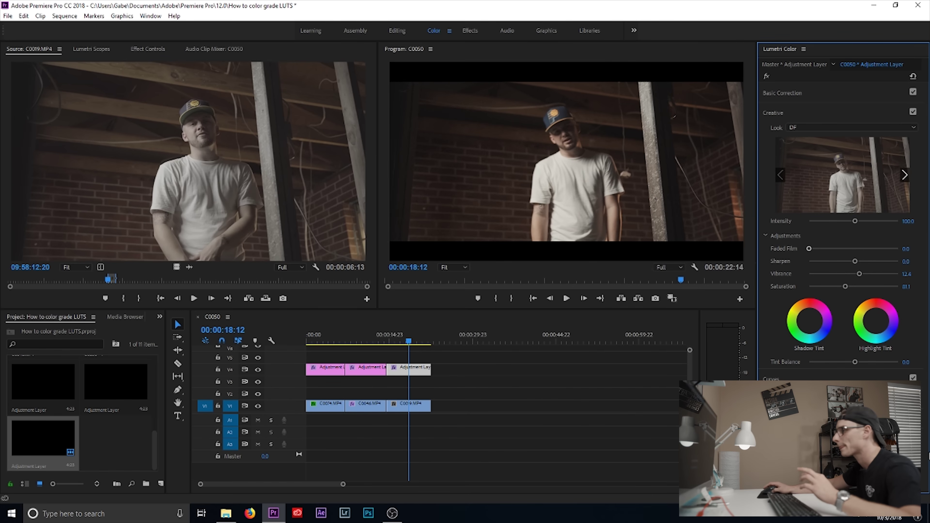
# - Nudge the third adjustment layer's midtones tint slightly with the Color Wheels and play back the third clip
pyautogui.click(790, 398)
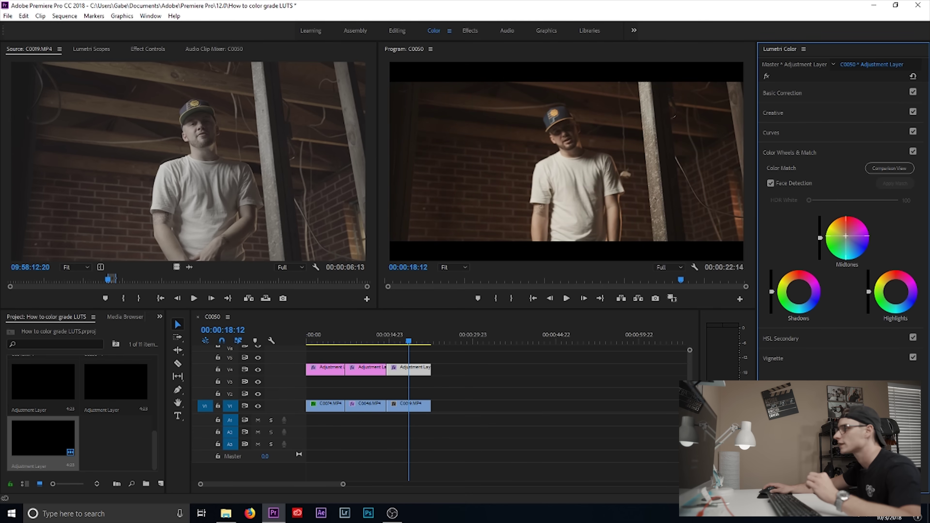
pyautogui.press('space')
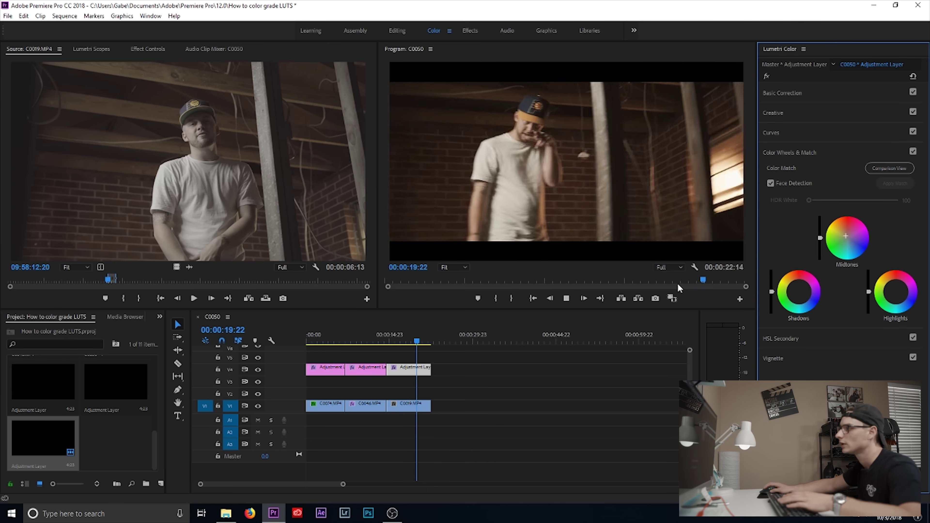
pyautogui.press('space')
pyautogui.moveTo(409, 341); pyautogui.dragTo(392, 345)
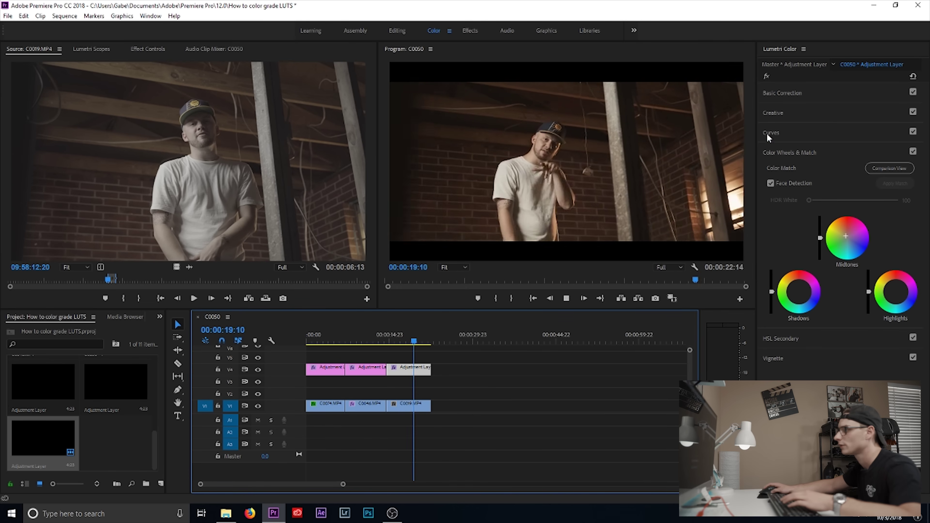
# - Move the third adjustment layer's RGB curve black point slightly inward and play back the third clip
pyautogui.click(849, 98)
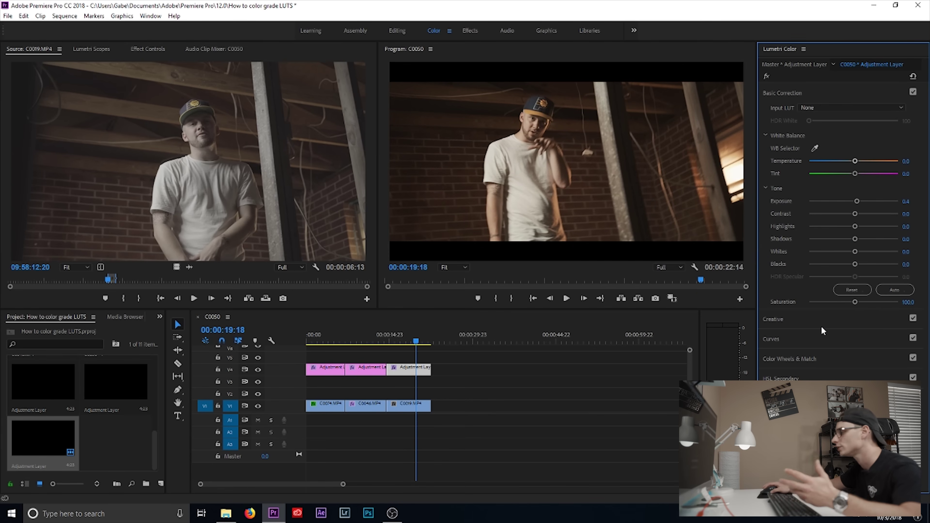
pyautogui.click(816, 338)
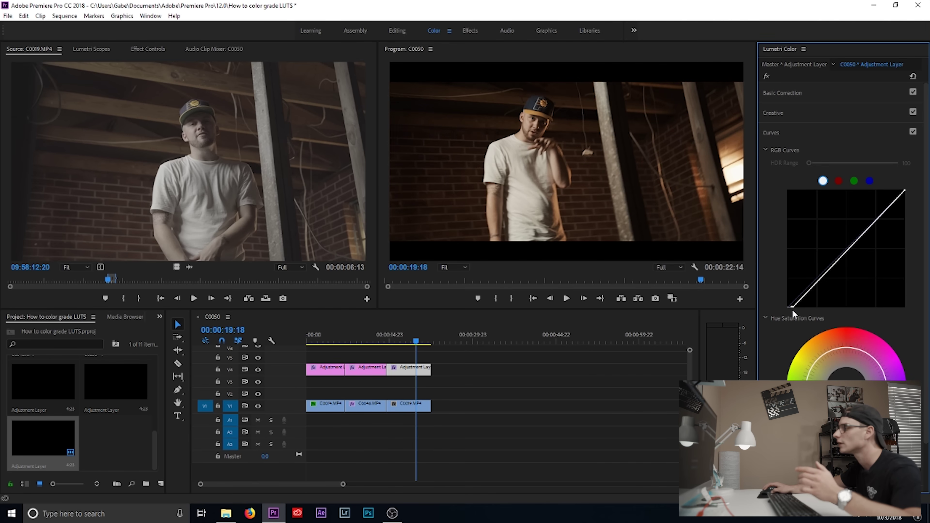
pyautogui.click(390, 336)
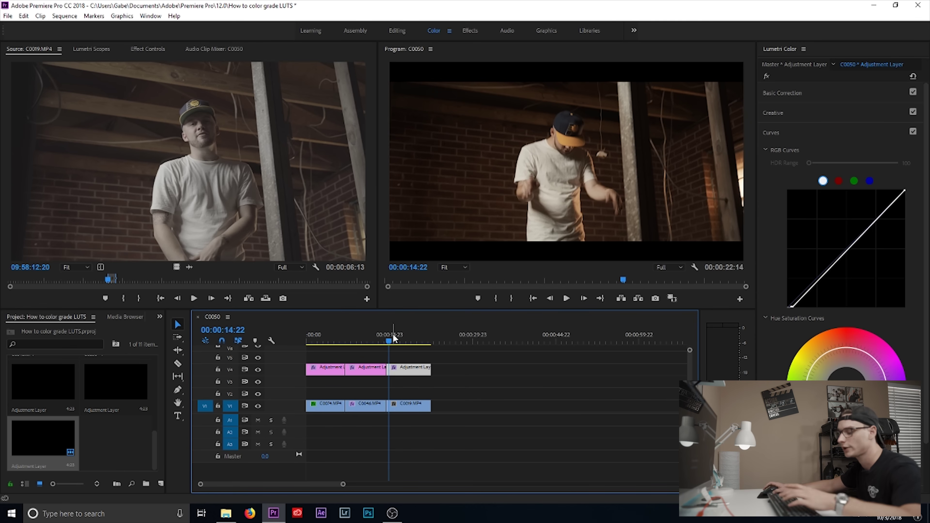
pyautogui.click(566, 299)
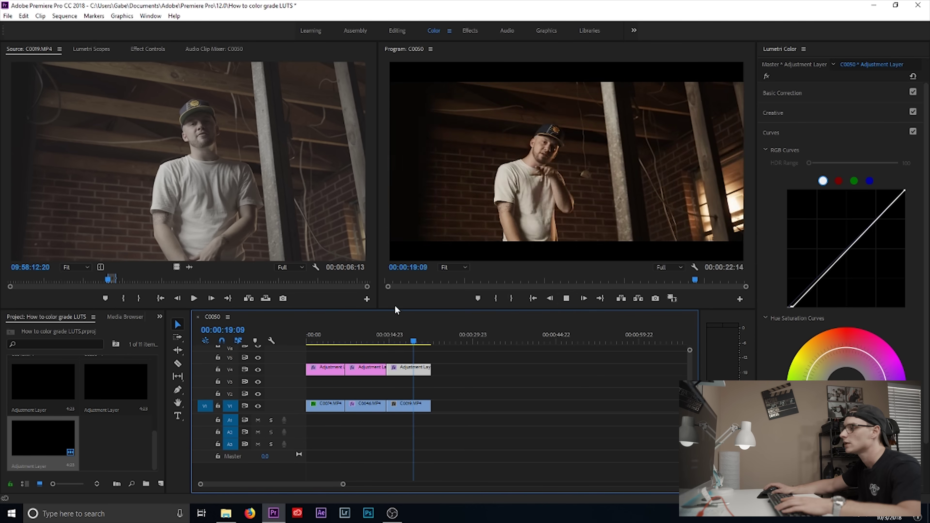
pyautogui.click(400, 343)
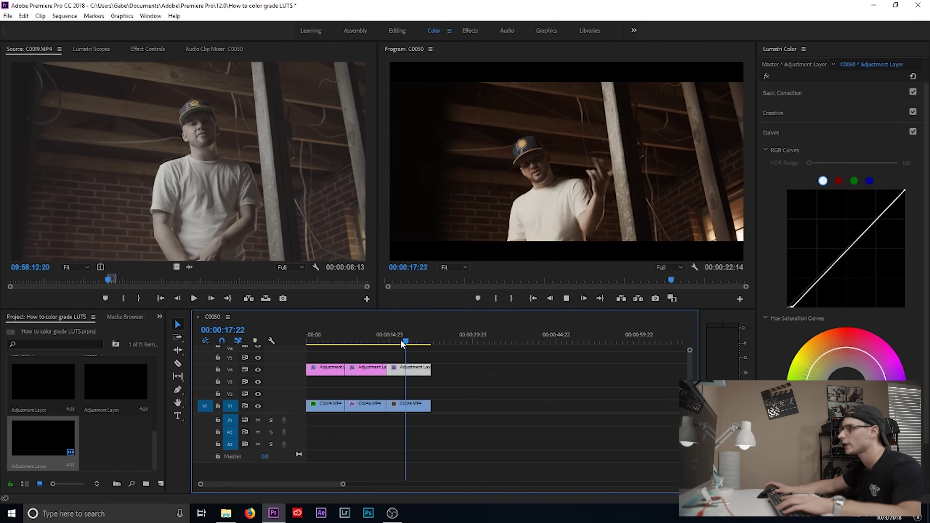
pyautogui.press('space')
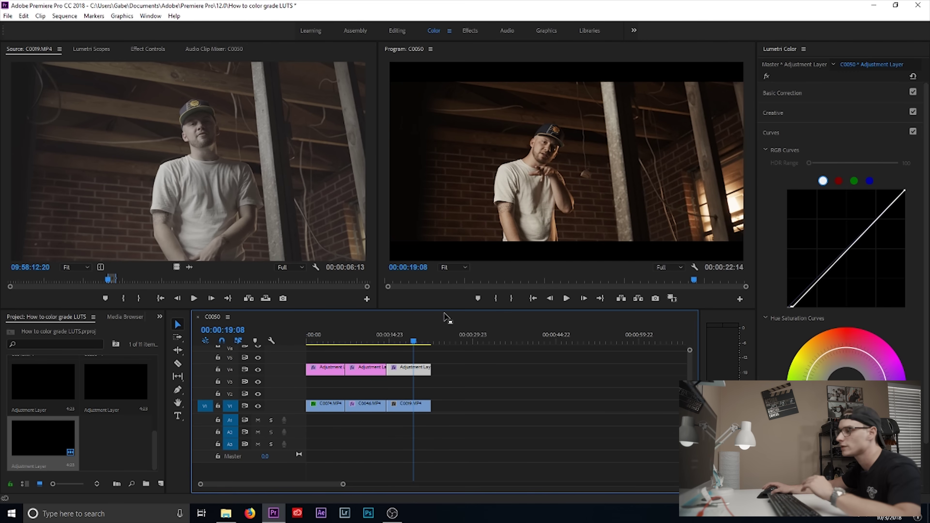
pyautogui.click(397, 342)
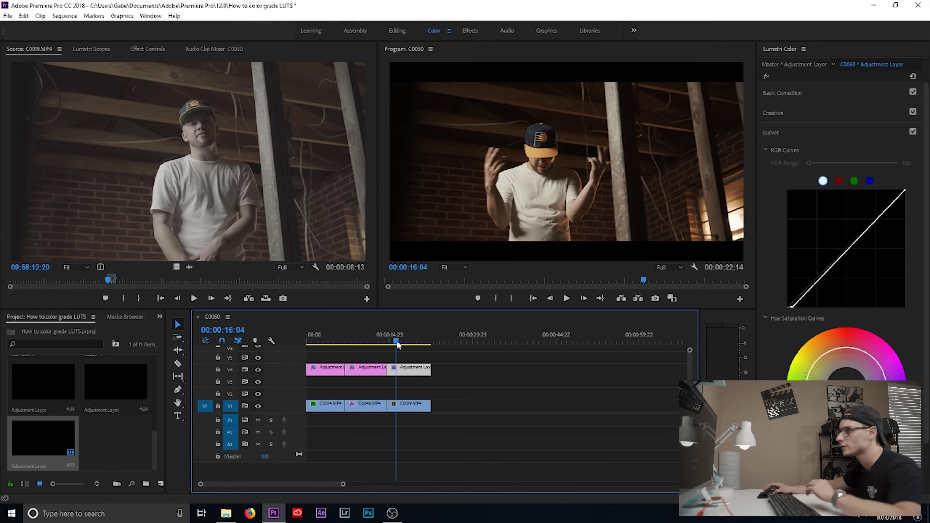
# - Play the sequence from the start and toggle track V4's visibility to compare the first clip before and after grading
pyautogui.press('Home')
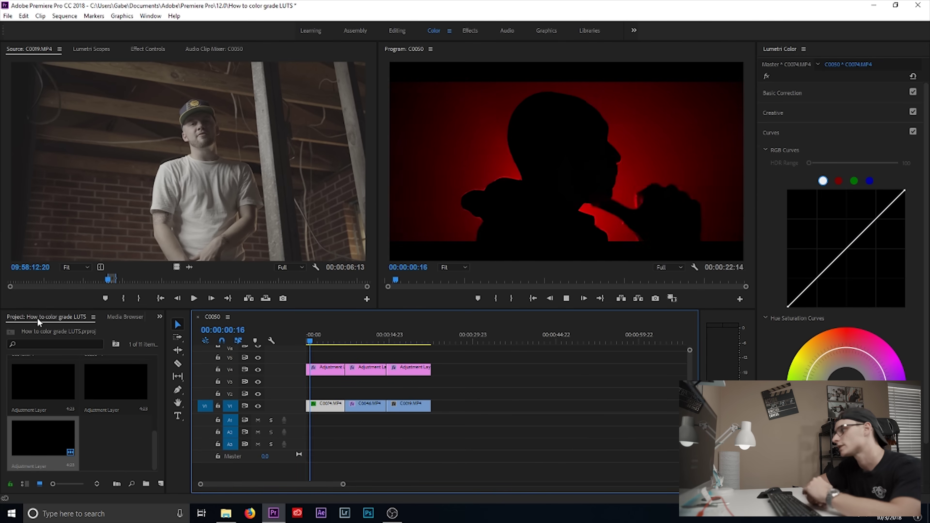
pyautogui.press('space')
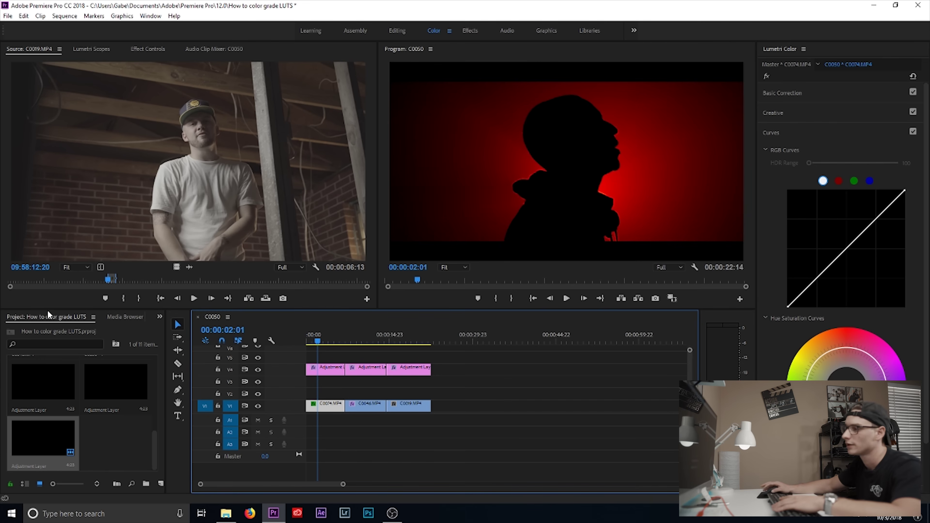
pyautogui.click(257, 369)
pyautogui.click(257, 369)
pyautogui.click(257, 369)
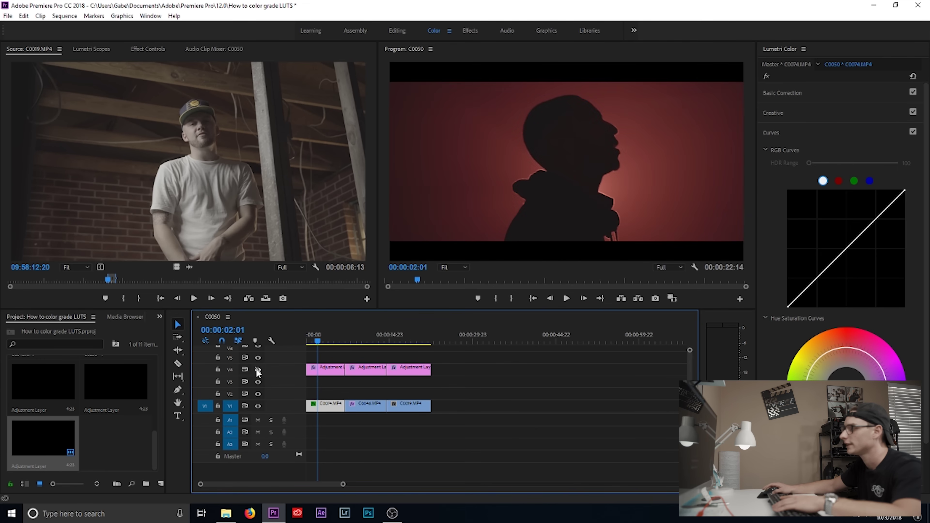
pyautogui.click(257, 369)
pyautogui.click(258, 369)
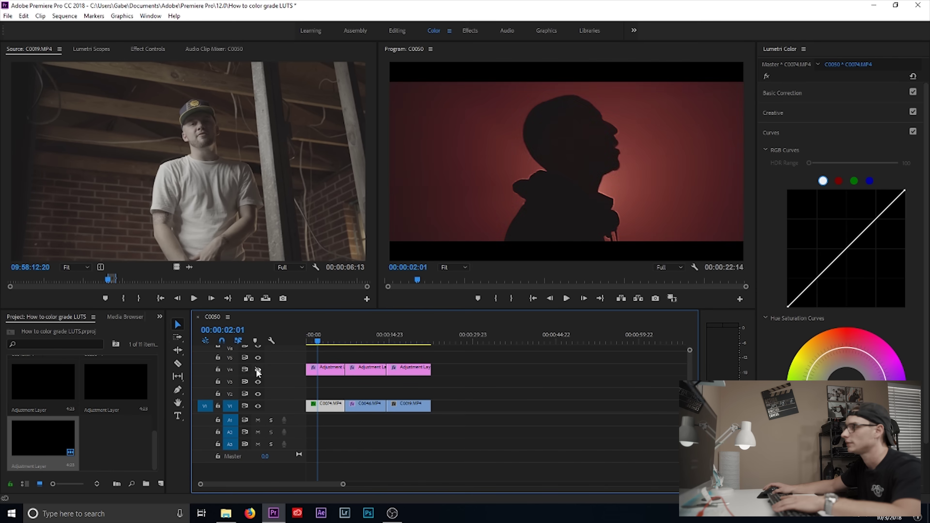
pyautogui.click(257, 369)
pyautogui.press('space')
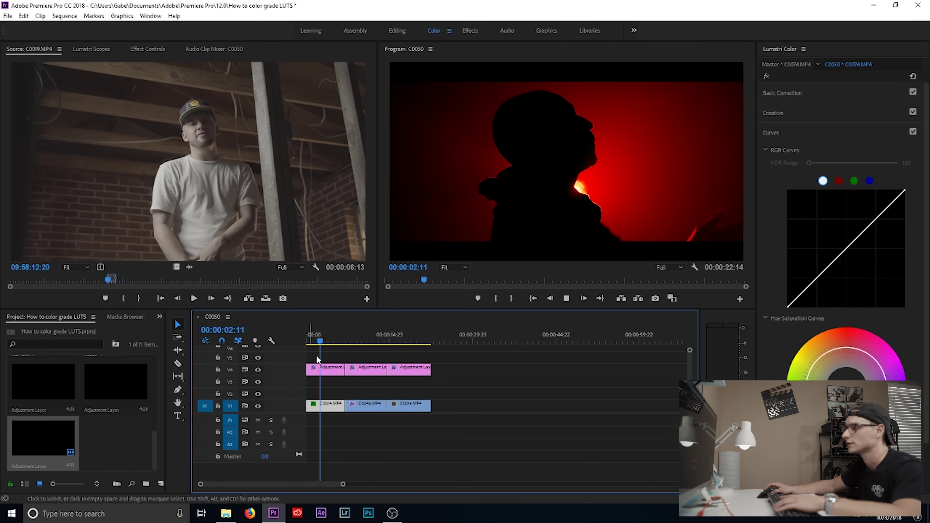
# - Compare the middle clip with and without its grade by toggling track V4's visibility during playback
pyautogui.click(348, 341)
pyautogui.press('space')
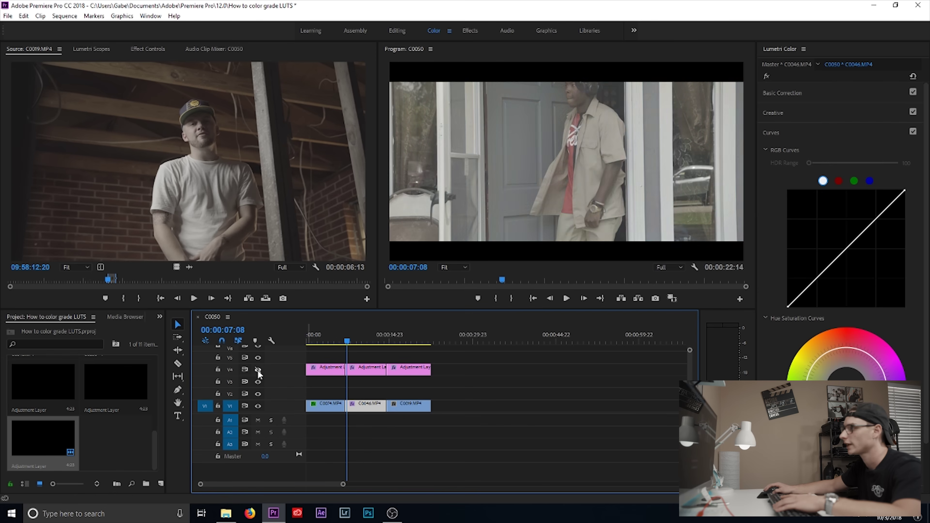
pyautogui.click(258, 369)
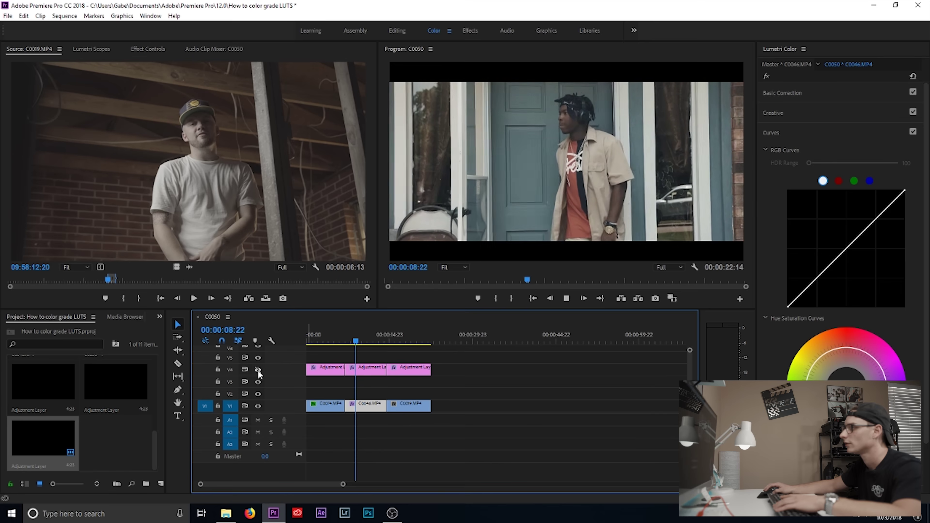
pyautogui.click(257, 369)
# - Compare the third clip with and without its grade by toggling track V4's visibility, and play it back
pyautogui.click(400, 344)
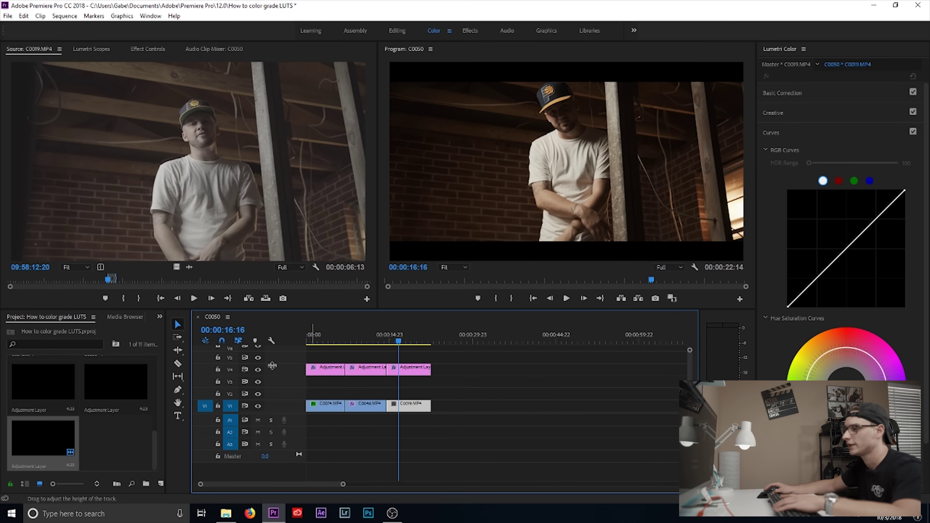
pyautogui.click(258, 369)
pyautogui.press('space')
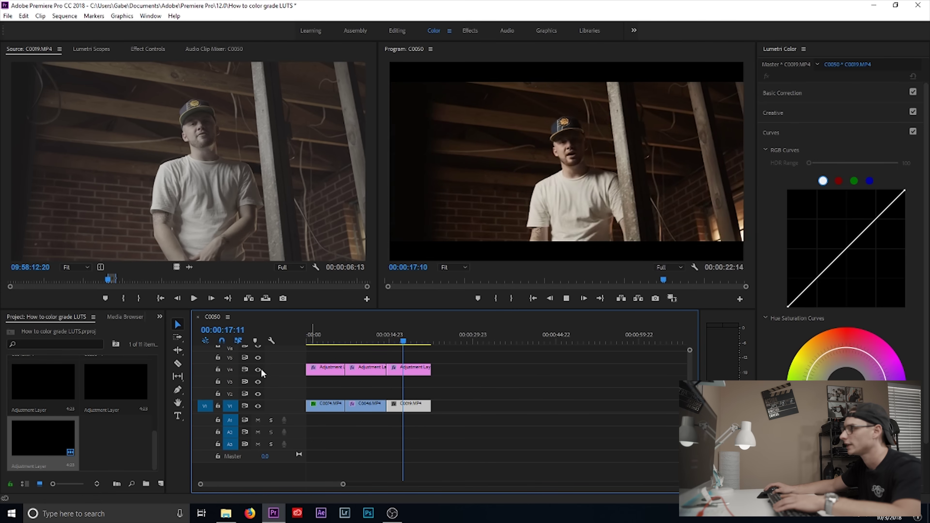